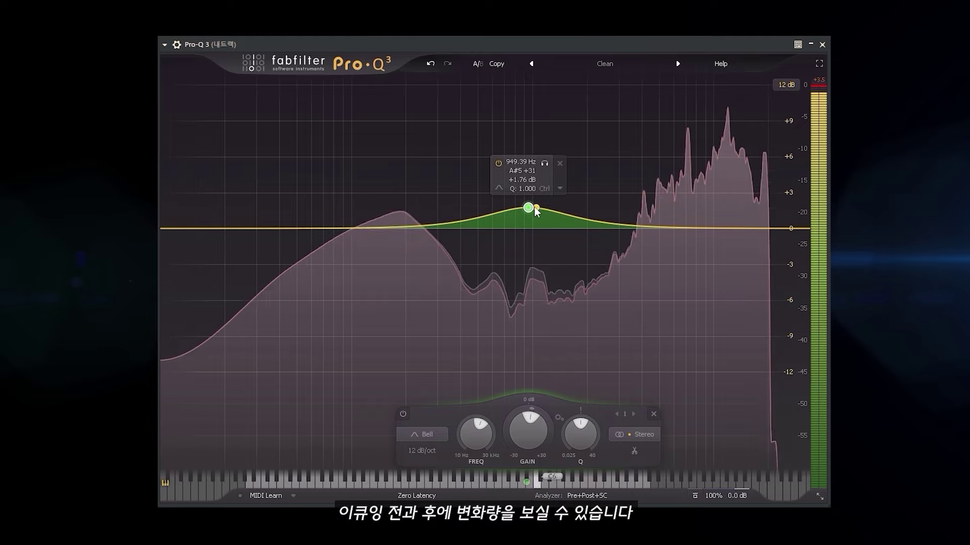
# - Boost the bell band at about 815 Hz to +8.33 dB, then pull it down into a cut
pyautogui.moveTo(528, 208); pyautogui.dragTo(518, 131)
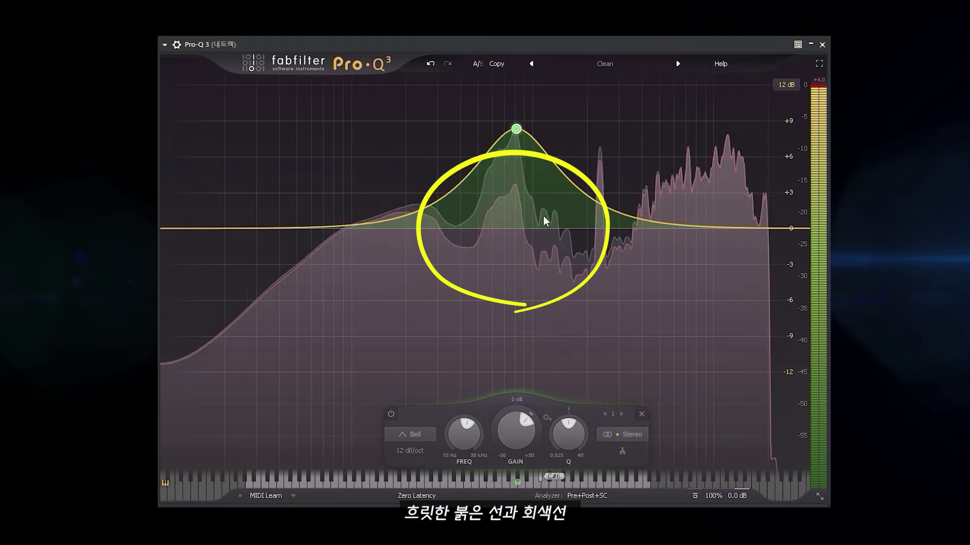
pyautogui.moveTo(503, 224)
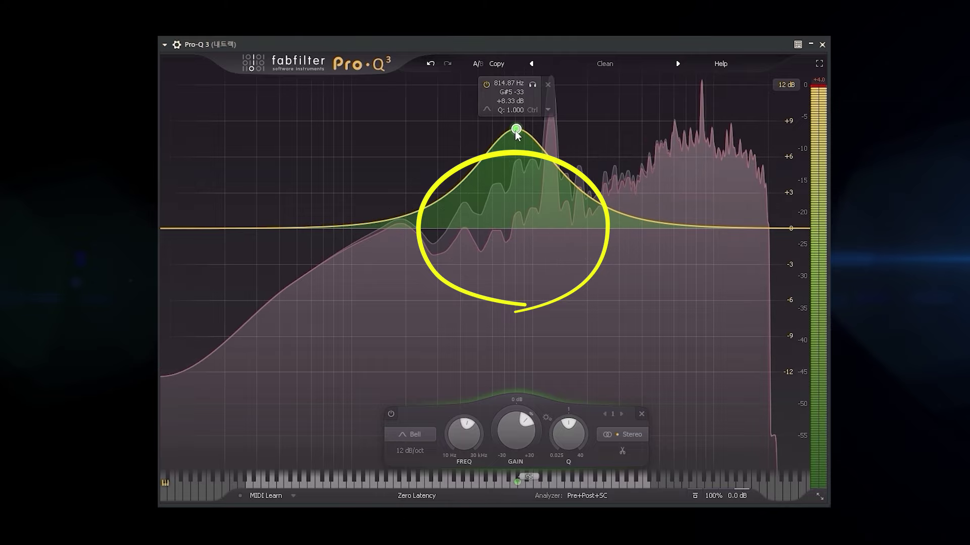
pyautogui.moveTo(516, 129); pyautogui.dragTo(521, 337)
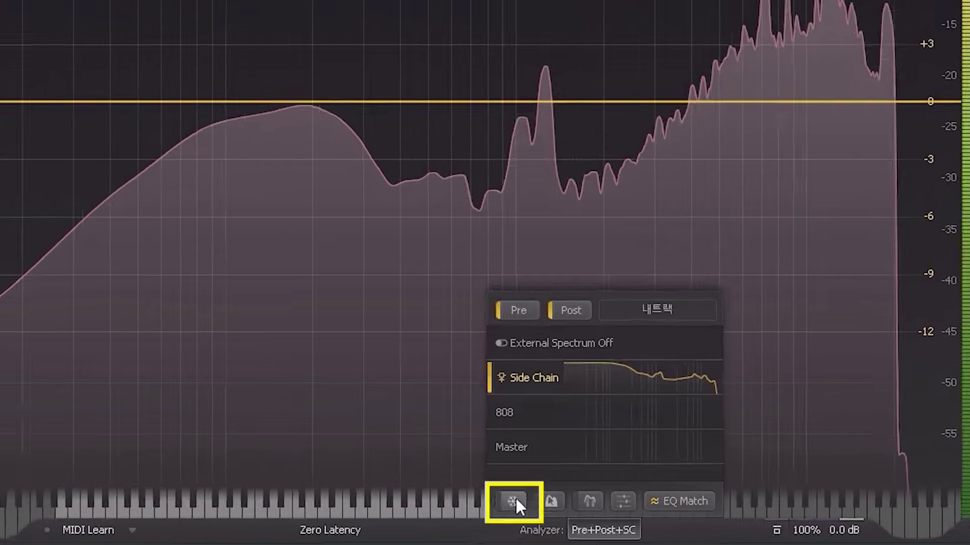
# - Try the analyzer's Freeze mode and switch on Spectrum Grab
pyautogui.click(530, 478)
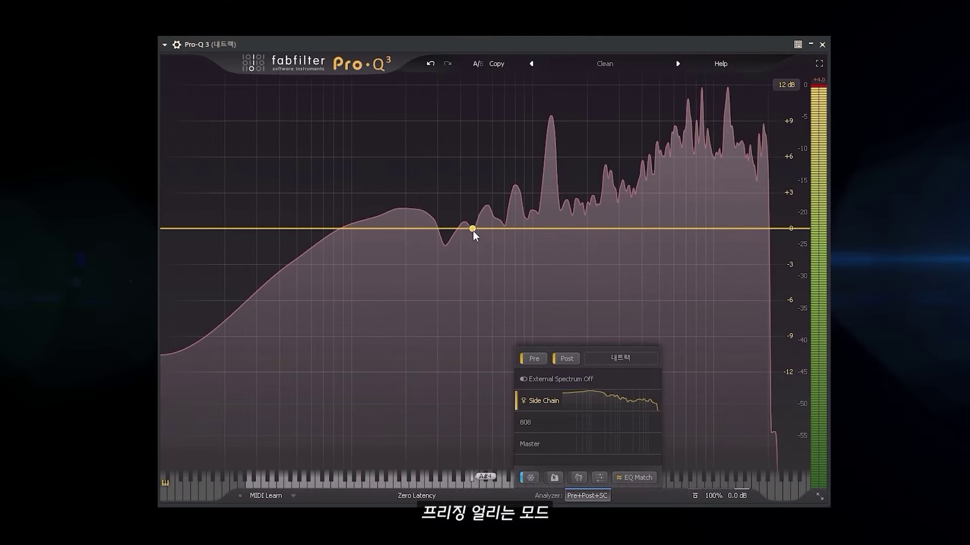
pyautogui.click(553, 477)
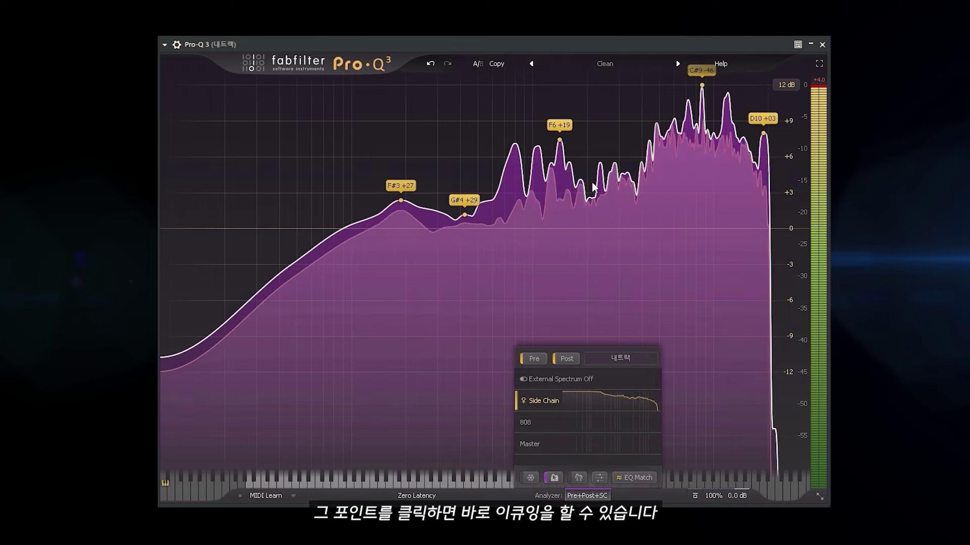
# - Grab the spectrum peak near 8.8 kHz, pull it down into a cut and narrow the band's Q
pyautogui.click(702, 75)
pyautogui.moveTo(703, 78); pyautogui.dragTo(705, 242)
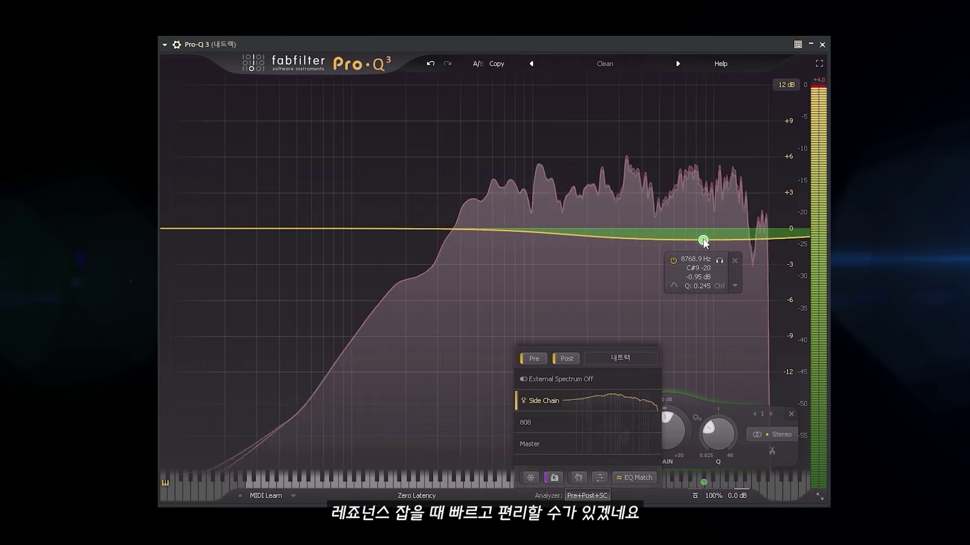
pyautogui.scroll(10, 704, 242)
pyautogui.moveTo(703, 287); pyautogui.dragTo(695, 259)
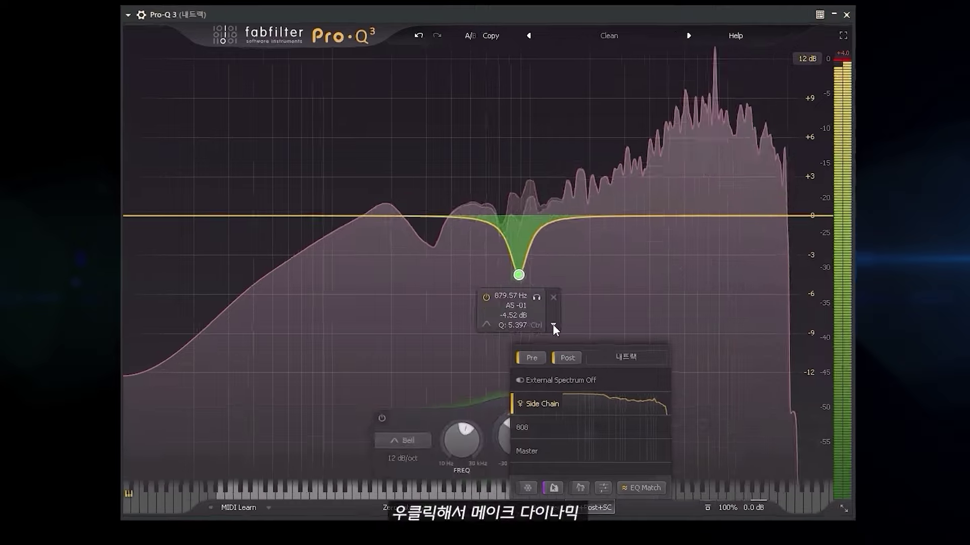
# - Make the 879.57 Hz cut dynamic, widen its Q to 1.800 and make the cut shallower
pyautogui.rightClick(528, 298)
pyautogui.click(616, 370)
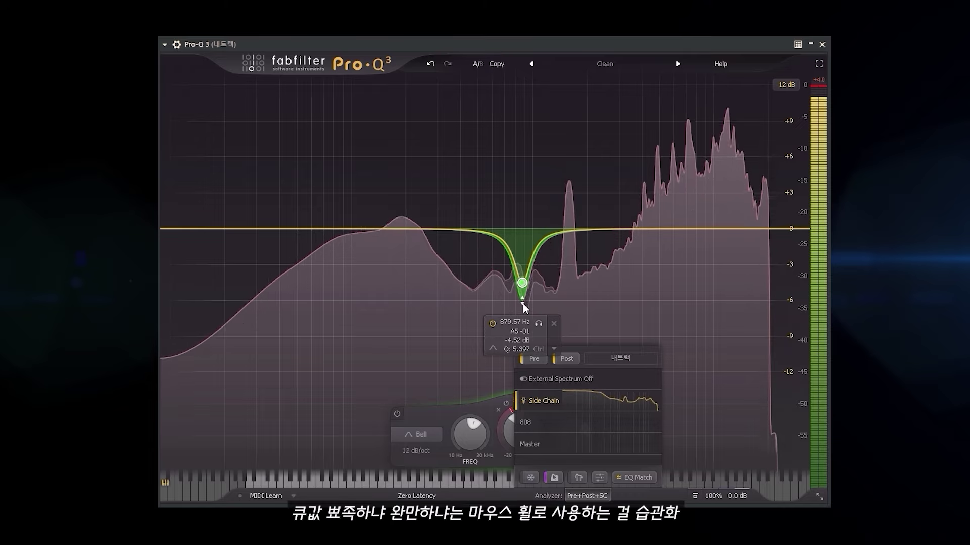
pyautogui.scroll(-10, 523, 308)
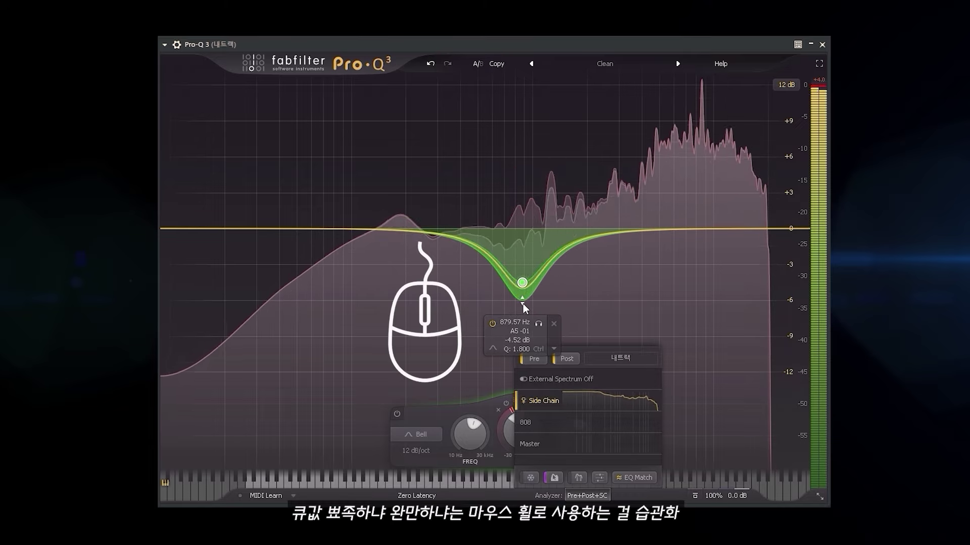
pyautogui.moveTo(522, 286); pyautogui.dragTo(522, 243)
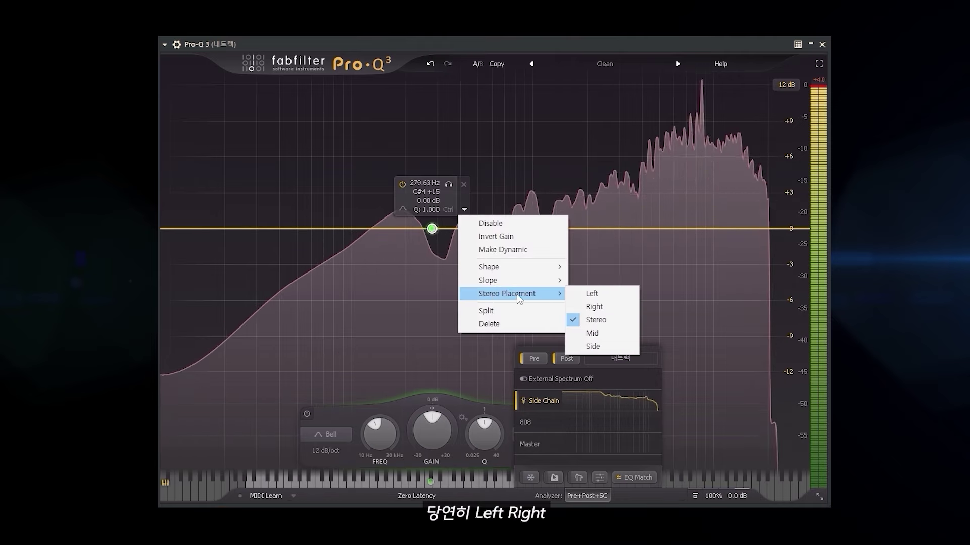
# - Set the 279.63 Hz band's stereo placement to Left and then Right, auditioning each side in solo
pyautogui.click(586, 295)
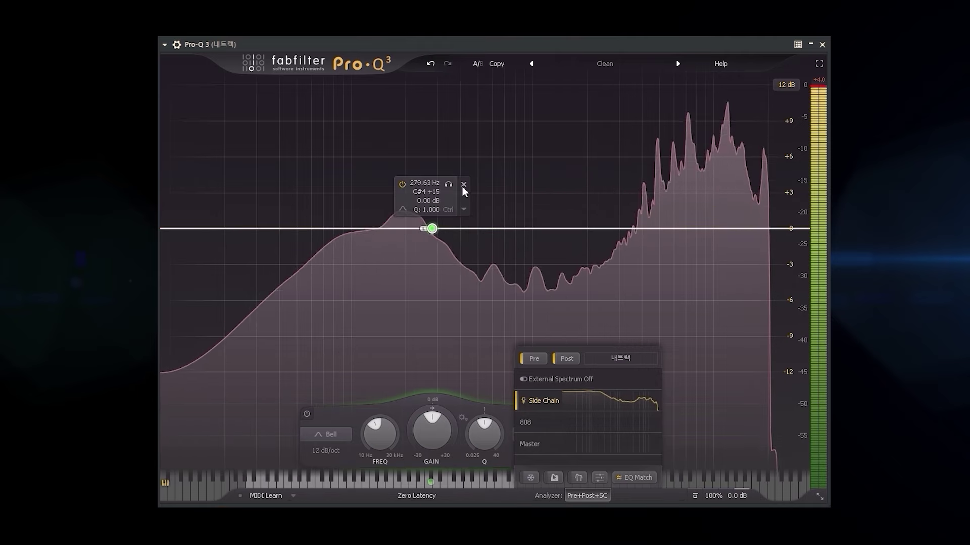
pyautogui.click(449, 185)
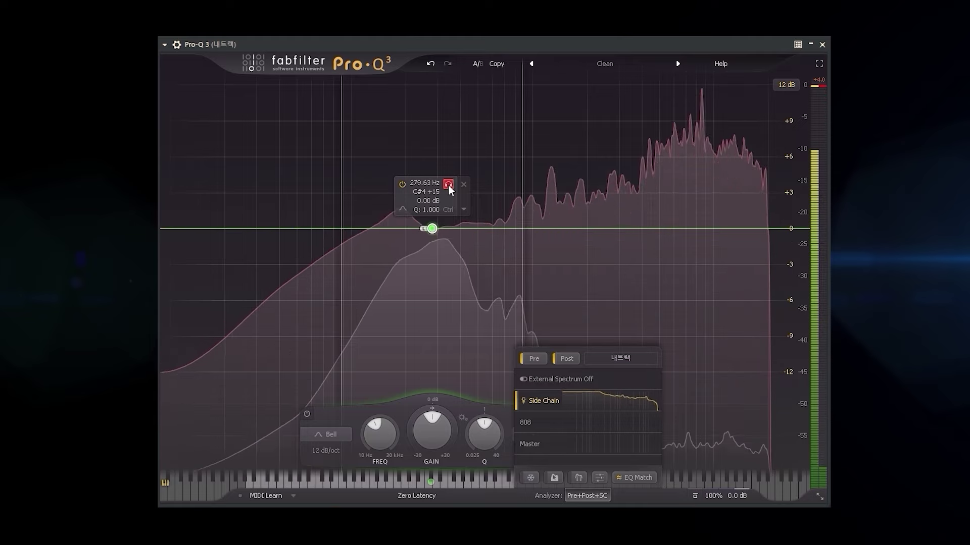
pyautogui.moveTo(449, 185); pyautogui.dragTo(449, 224)
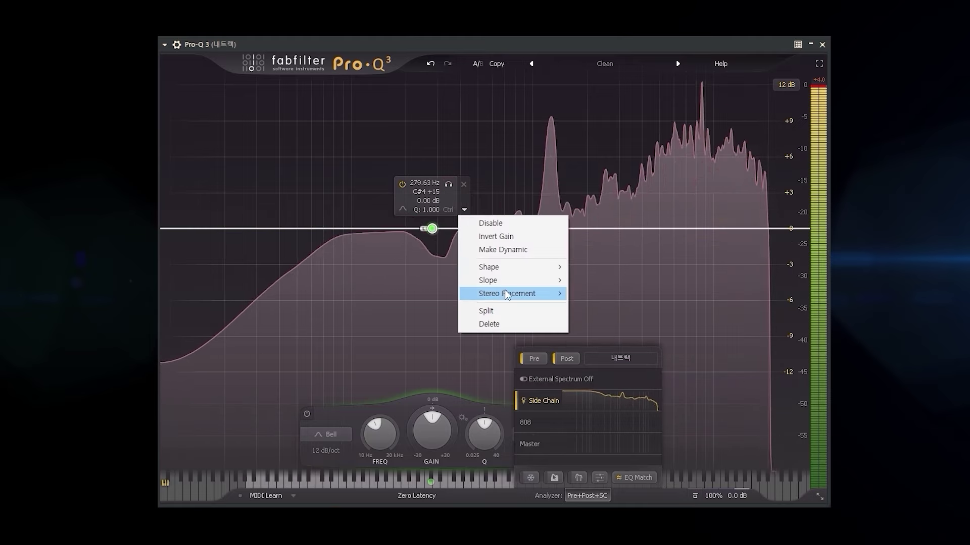
pyautogui.moveTo(555, 293)
pyautogui.click(595, 307)
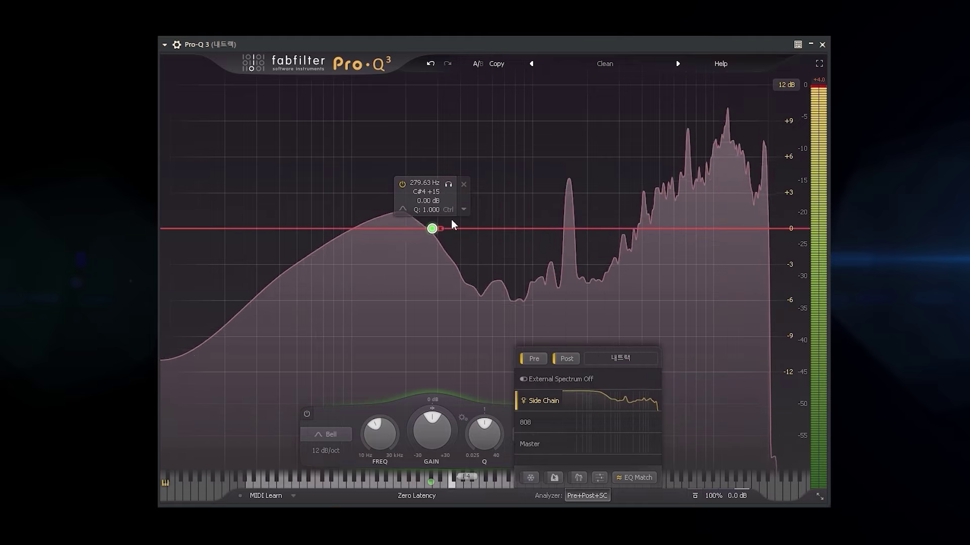
pyautogui.click(448, 186)
# - Create a -1.96 dB cut at 432.22 Hz, set its stereo placement to Mid and move it deeper and lower in frequency
pyautogui.moveTo(432, 228); pyautogui.dragTo(466, 251)
pyautogui.click(499, 298)
pyautogui.moveTo(555, 382)
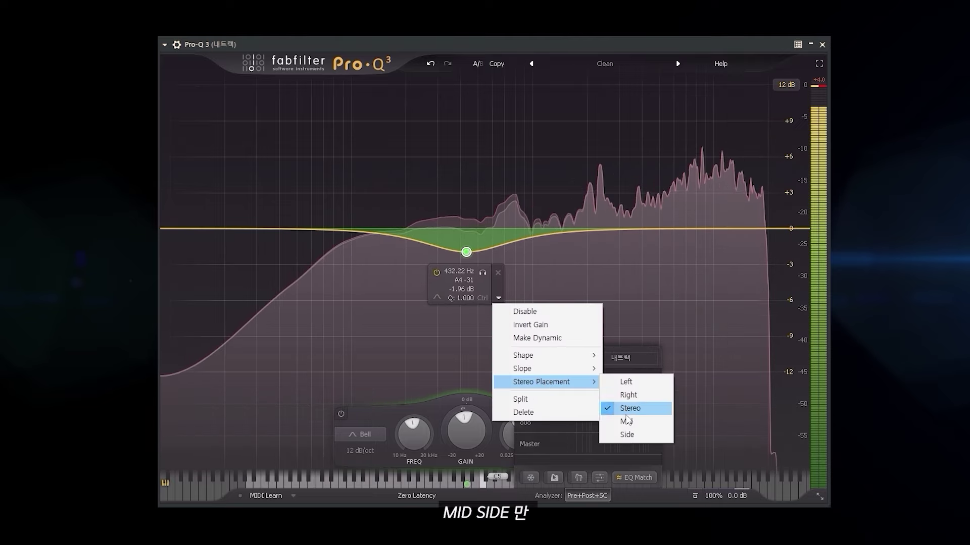
pyautogui.click(627, 422)
pyautogui.moveTo(466, 252); pyautogui.dragTo(338, 350)
pyautogui.moveTo(354, 305); pyautogui.dragTo(328, 302)
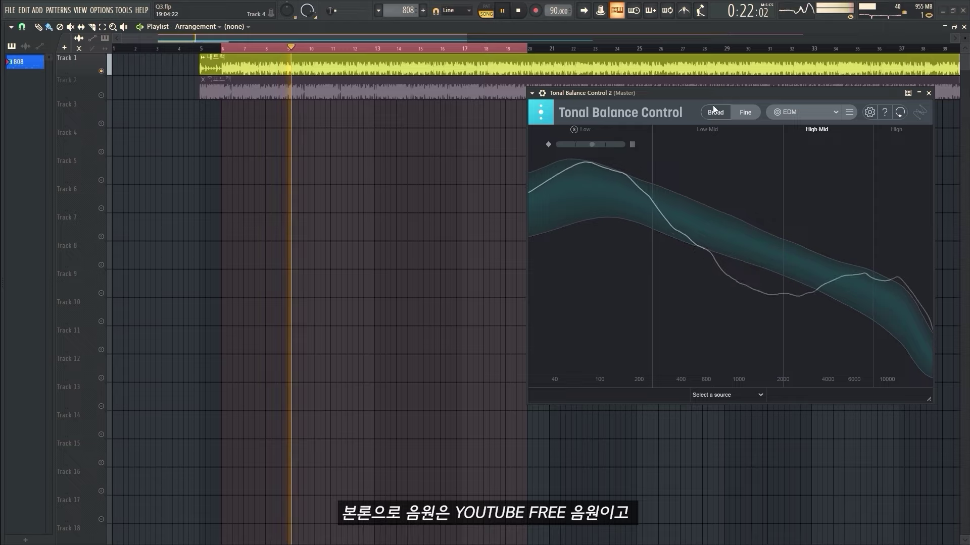
# - In FL Studio, show the mixer and open Tonal Balance Control 2 from the Master track
pyautogui.press('F9')
pyautogui.moveTo(727, 94); pyautogui.dragTo(377, 130)
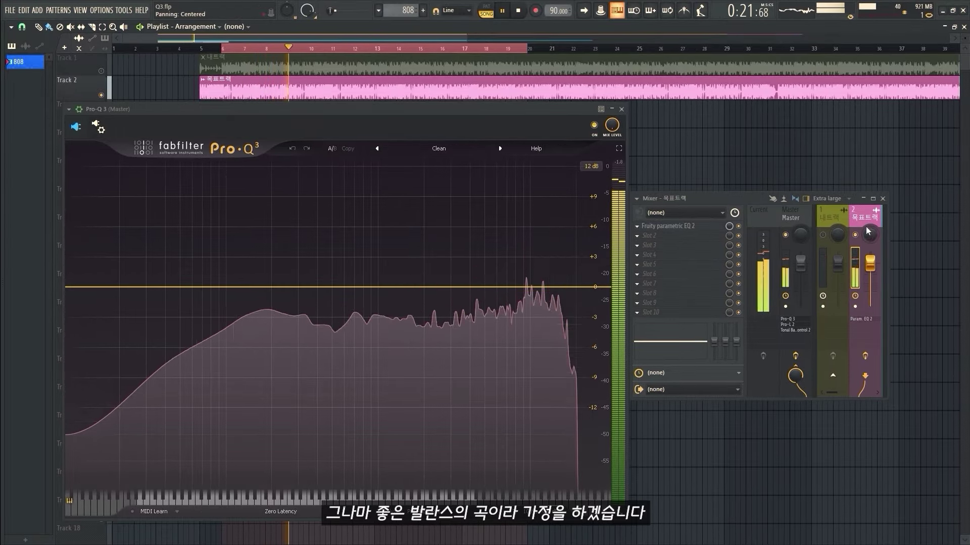
pyautogui.click(795, 216)
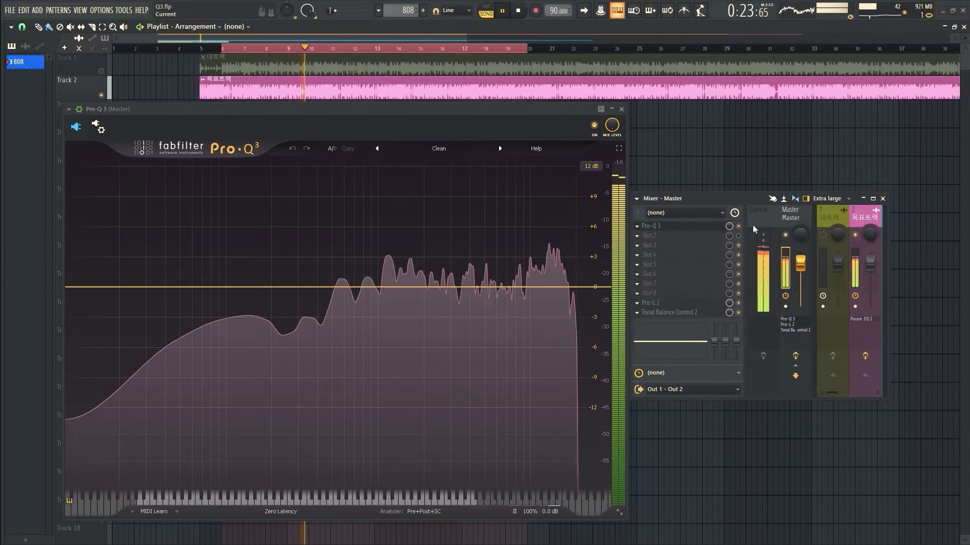
pyautogui.click(671, 313)
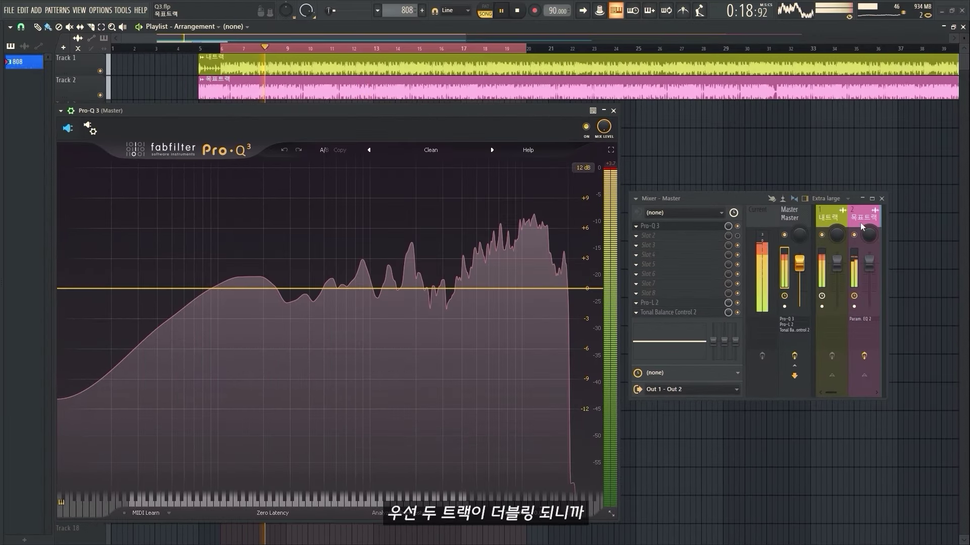
# - Route the 목표트랙 mixer track into the Stereo Side Chain input of the Master's Pro-Q 3
pyautogui.click(860, 222)
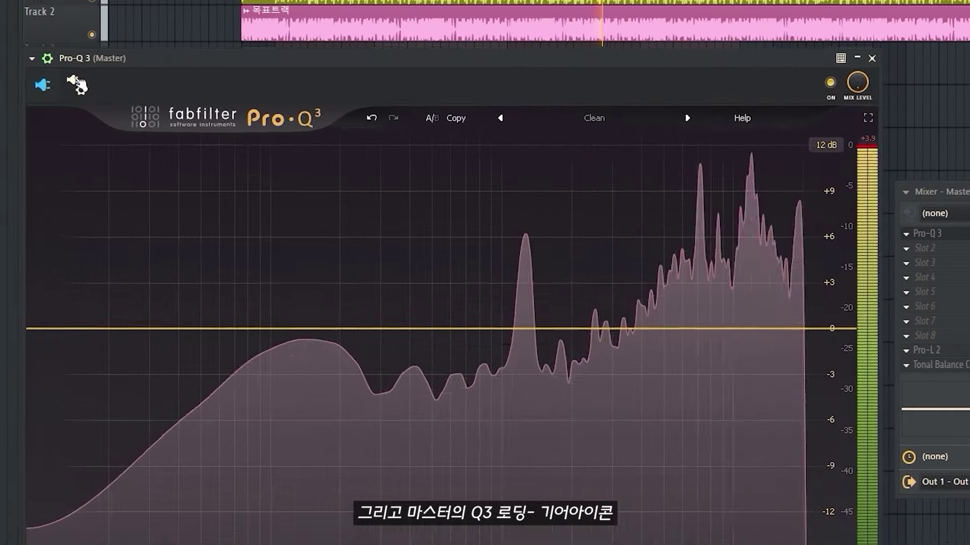
pyautogui.click(91, 128)
pyautogui.click(103, 150)
pyautogui.click(66, 305)
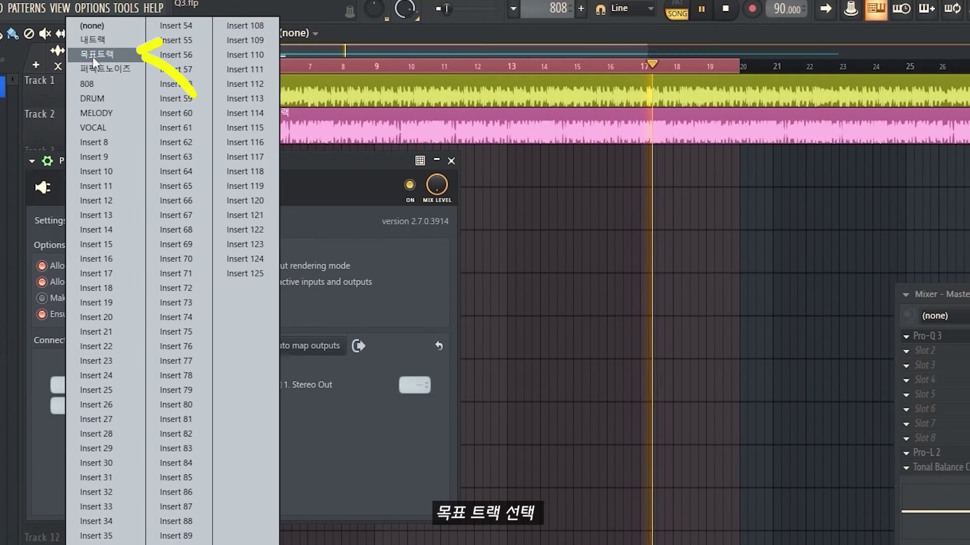
pyautogui.click(95, 55)
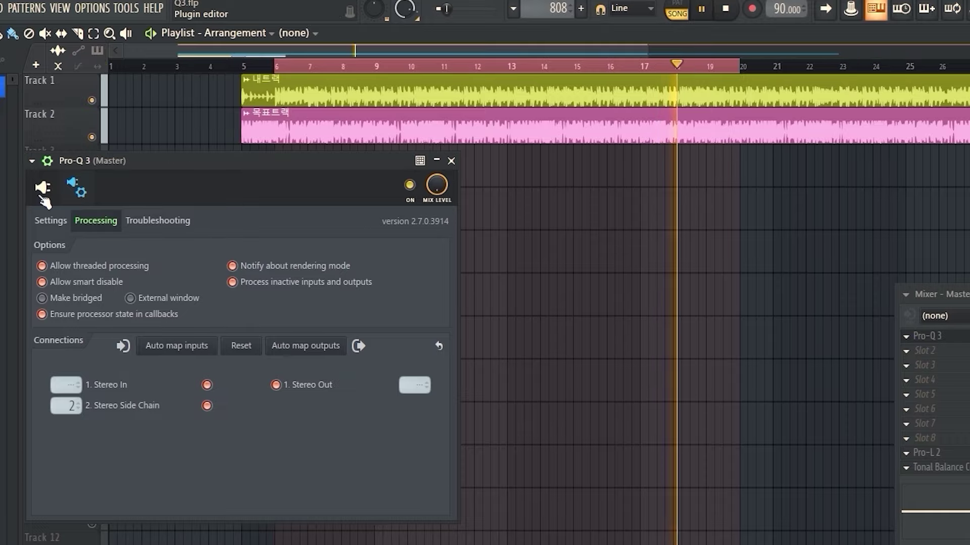
pyautogui.click(42, 194)
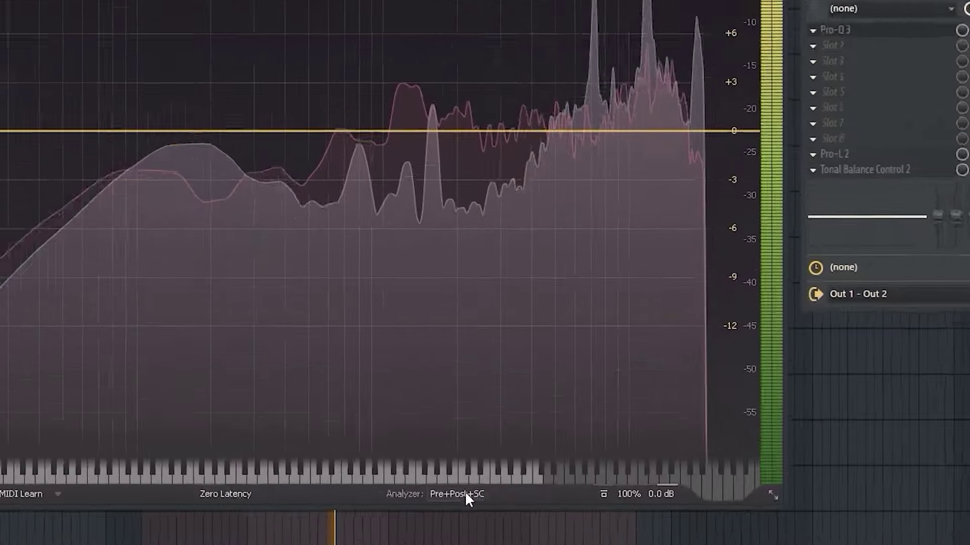
# - Run EQ Match on the Master with External: Side Chain as the reference and set the match to 24 bands
pyautogui.click(465, 494)
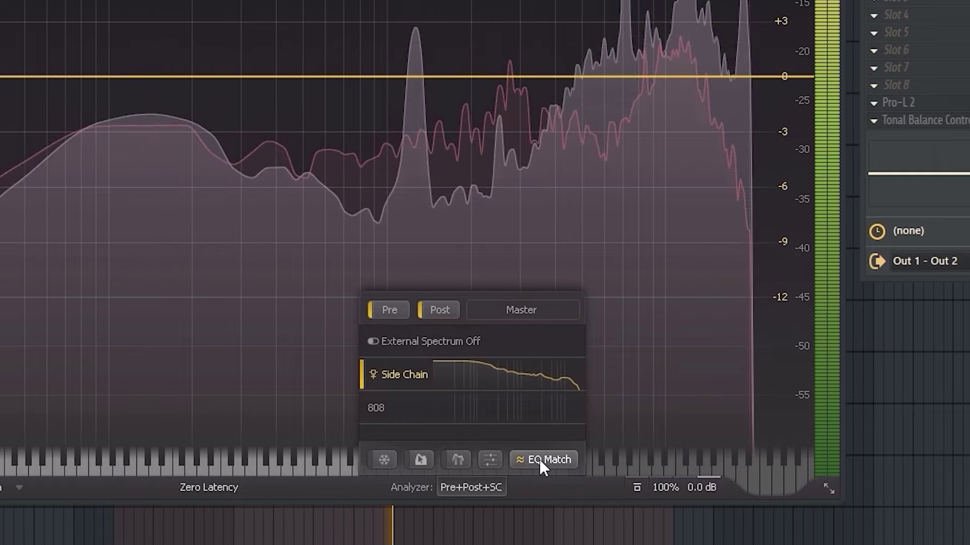
pyautogui.click(540, 460)
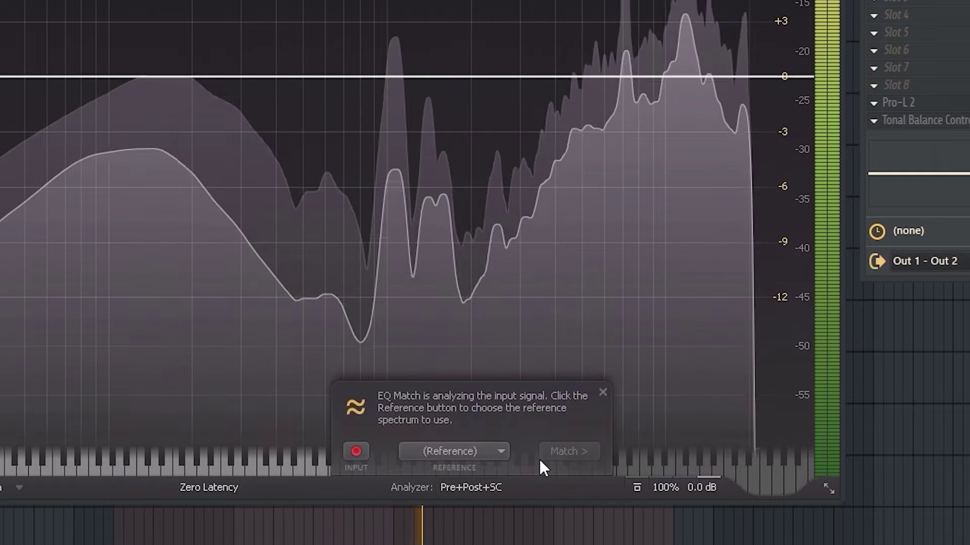
pyautogui.click(486, 453)
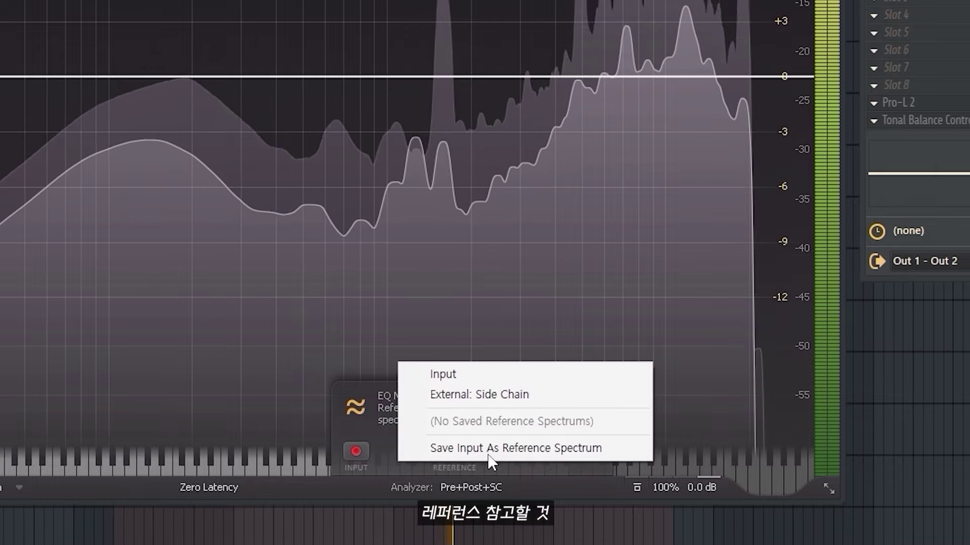
pyautogui.click(482, 396)
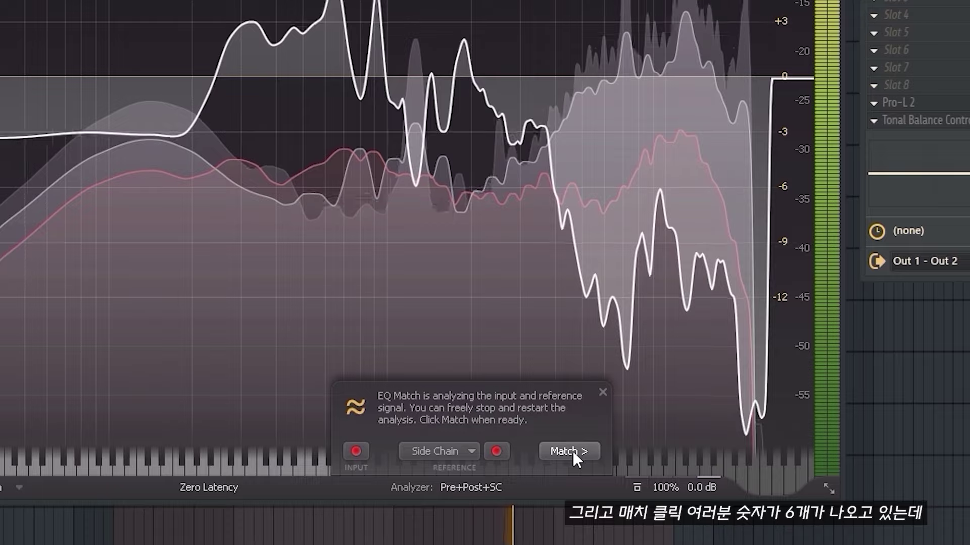
pyautogui.click(573, 450)
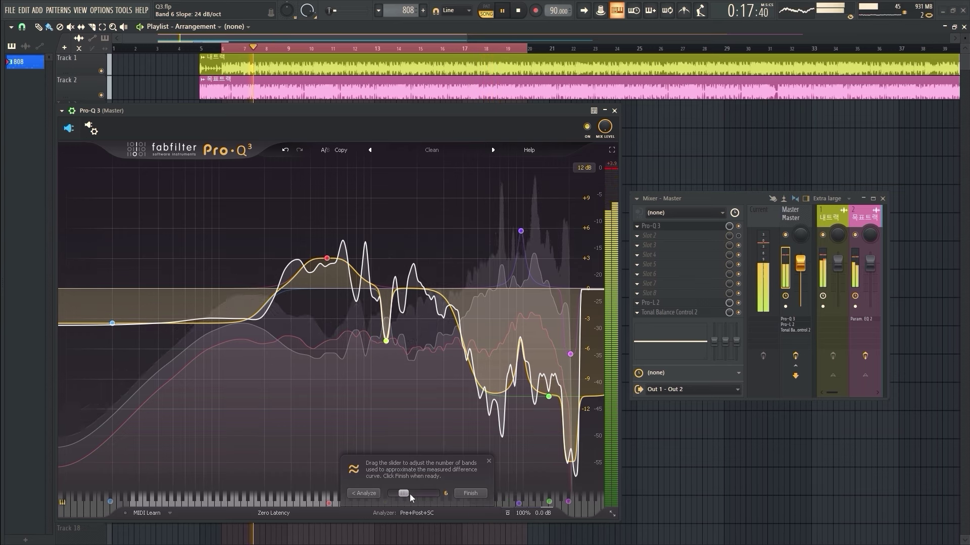
pyautogui.moveTo(417, 497); pyautogui.dragTo(427, 496)
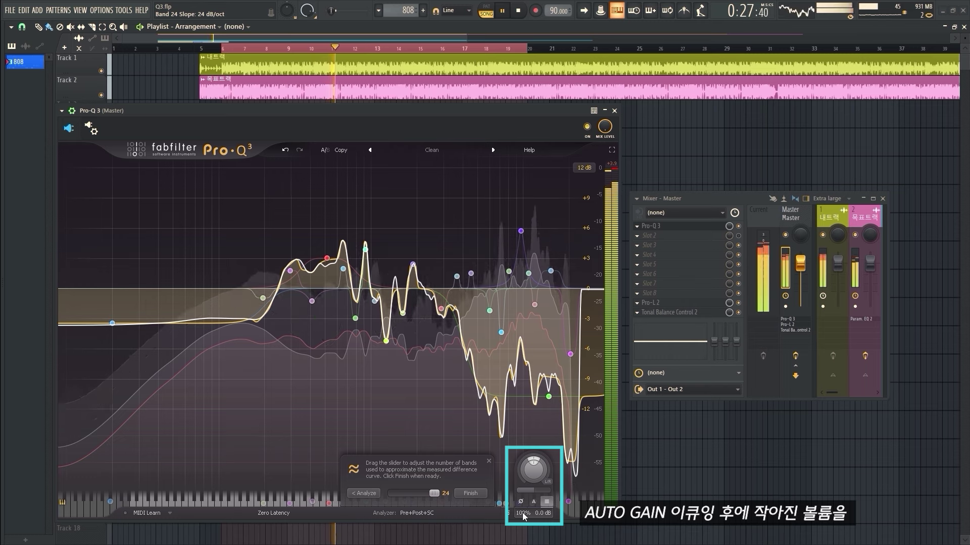
# - Turn on Auto Gain, set the Gain Scale to 73.92% and finish the EQ match
pyautogui.click(533, 502)
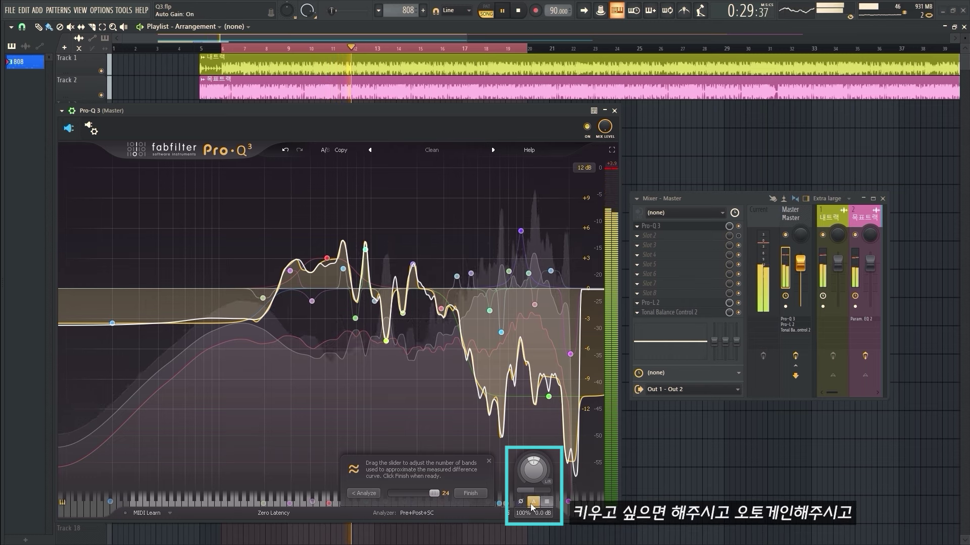
pyautogui.moveTo(532, 494); pyautogui.dragTo(557, 498)
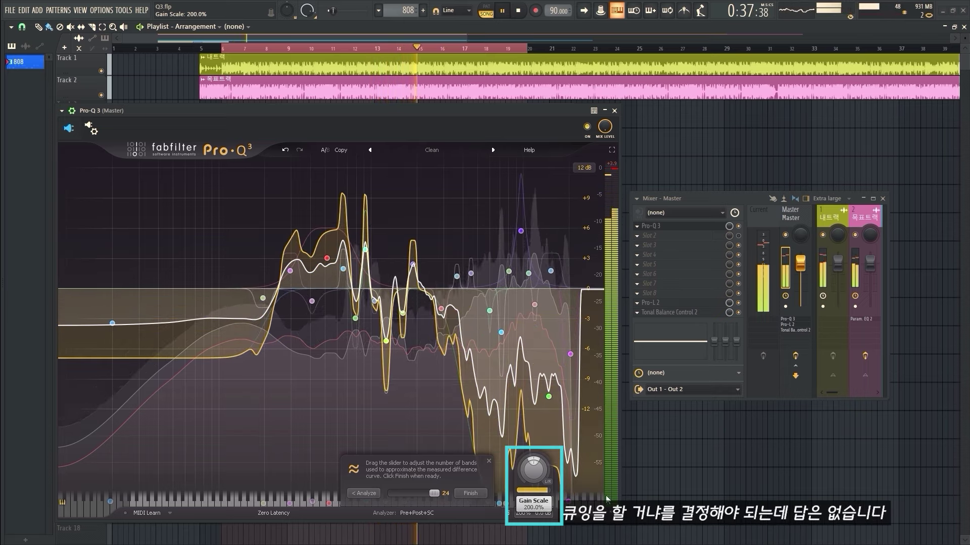
pyautogui.moveTo(637, 499); pyautogui.dragTo(604, 500)
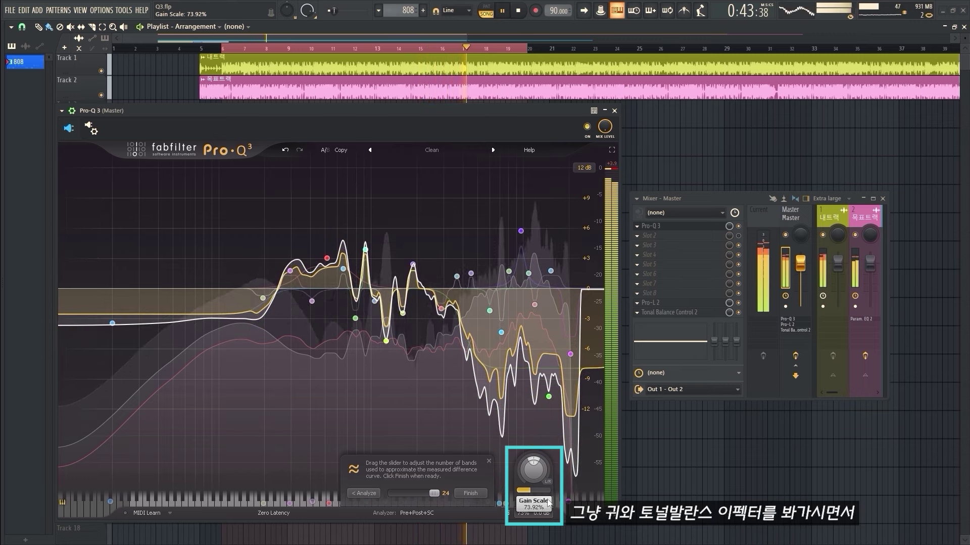
pyautogui.click(471, 493)
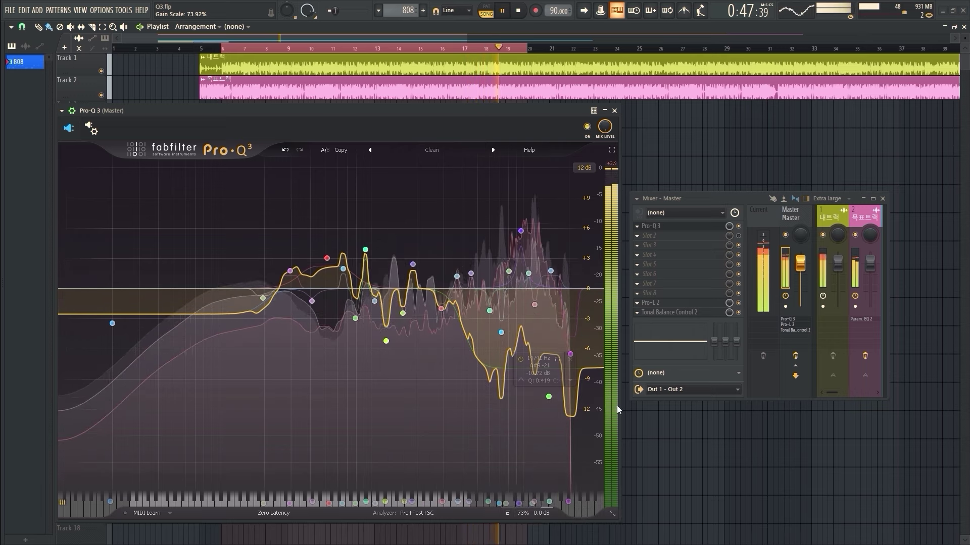
# - Open Tonal Balance Control 2 on the Master beside the EQ and examine the matched mix's tonal balance
pyautogui.click(678, 314)
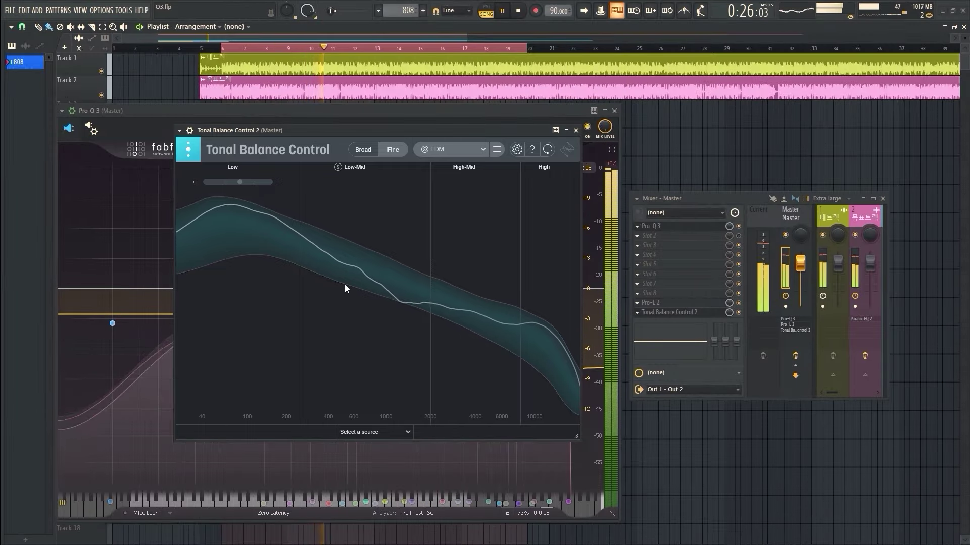
pyautogui.moveTo(444, 130); pyautogui.dragTo(754, 168)
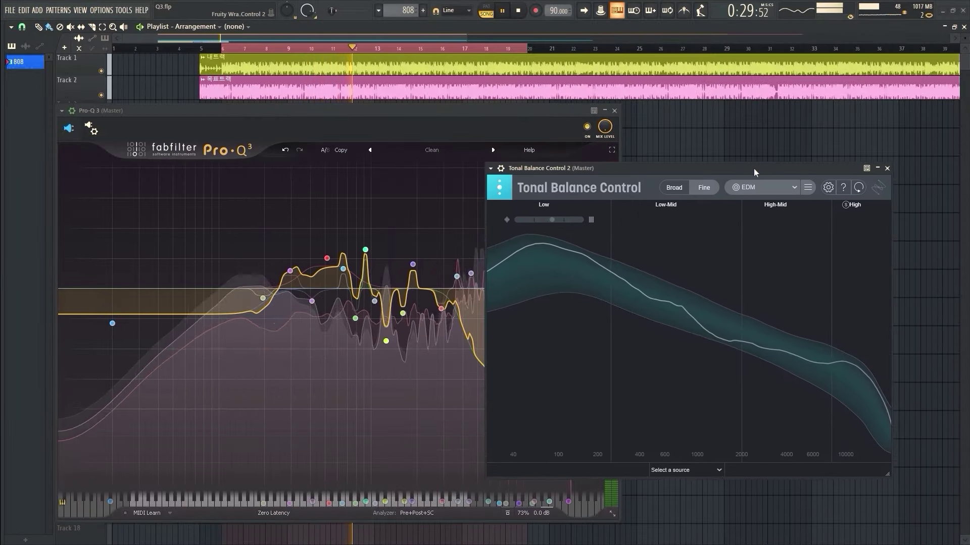
# - Compare the mix's tonal balance in Tonal Balance Control 2 with the Master's Pro-Q 3 bypassed and enabled
pyautogui.click(588, 128)
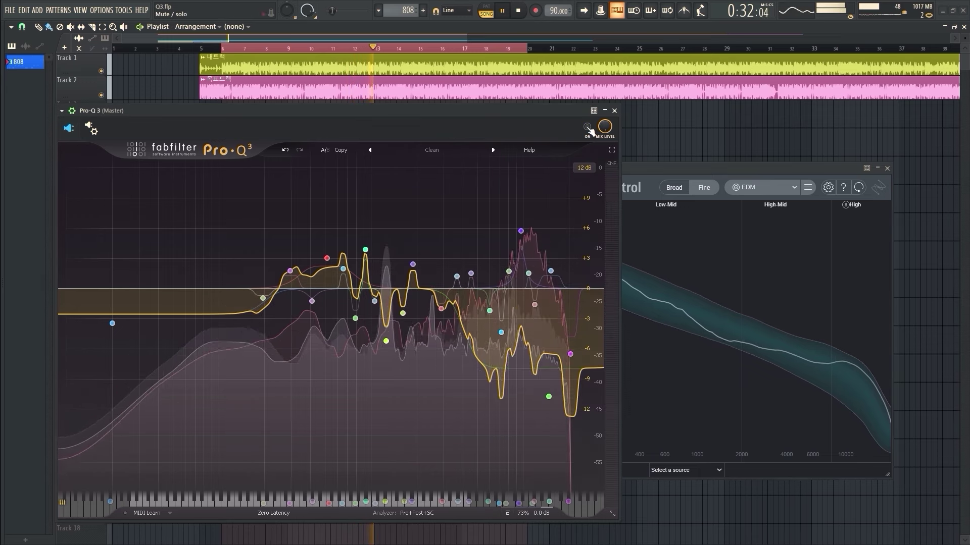
pyautogui.click(667, 170)
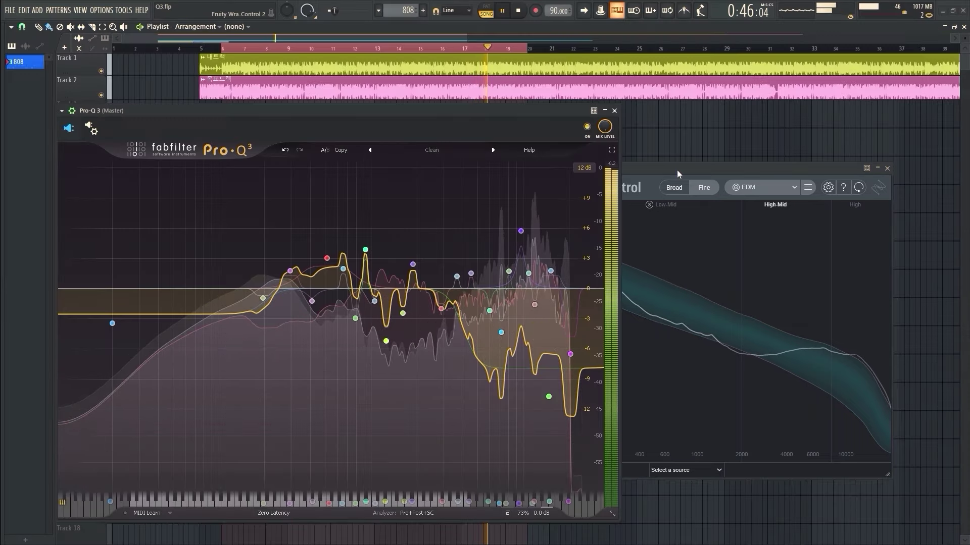
pyautogui.click(677, 170)
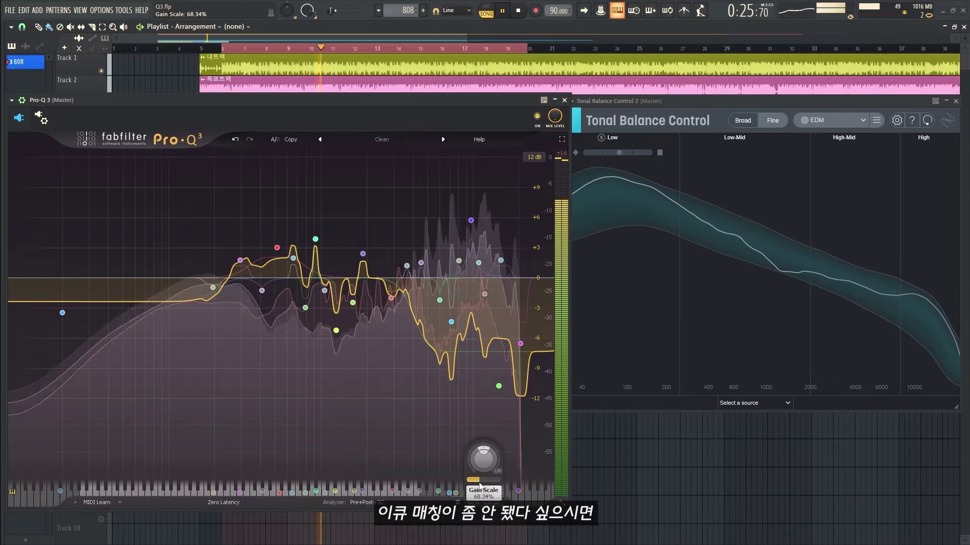
# - Set the match's Gain Scale to 71.21% and delete the unneeded EQ band at 19.961 Hz
pyautogui.scroll(5, 474, 487)
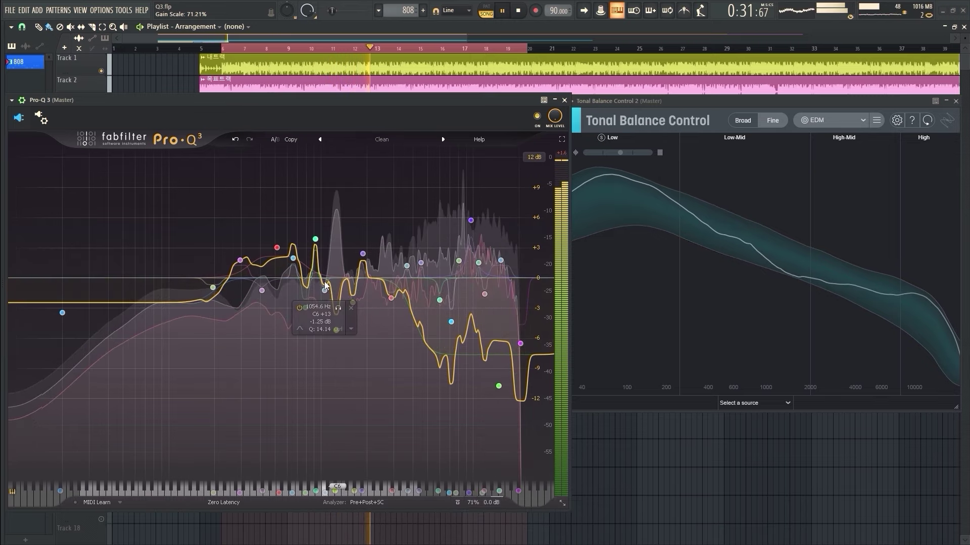
pyautogui.click(62, 312)
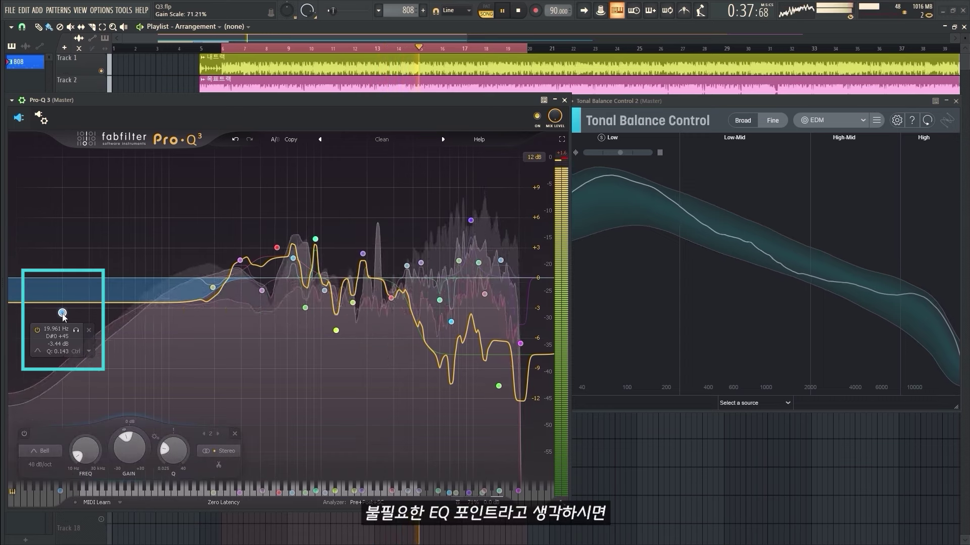
pyautogui.click(89, 329)
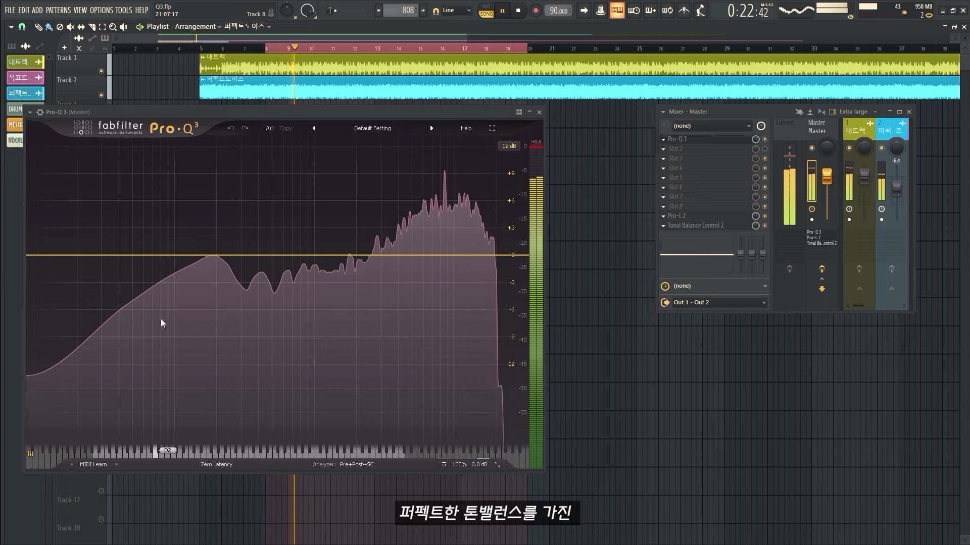
# - Audition the 퍼펙트노이즈 mixer track in solo and route it into the Stereo Side Chain input of the Master's Pro-Q 3
pyautogui.rightClick(881, 148)
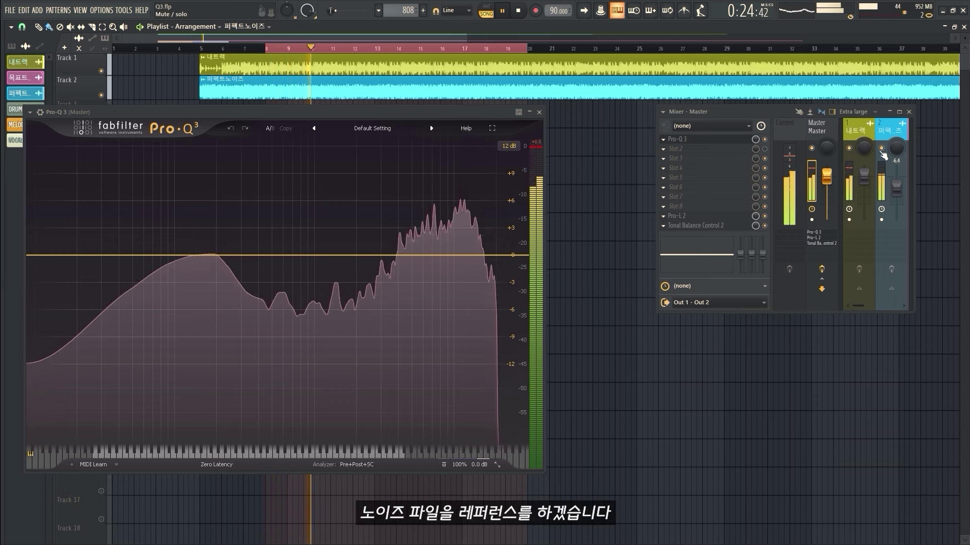
pyautogui.rightClick(881, 148)
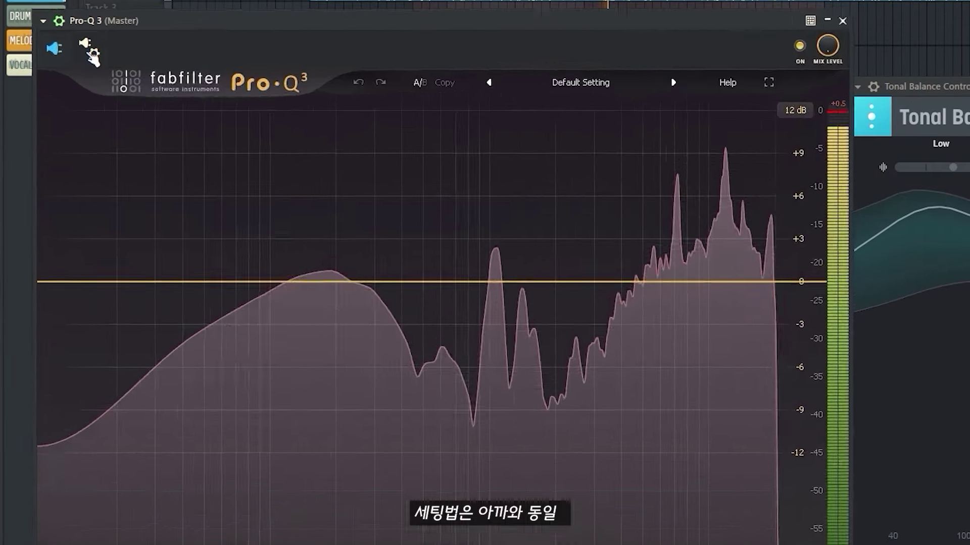
pyautogui.click(59, 129)
pyautogui.click(73, 152)
pyautogui.click(78, 275)
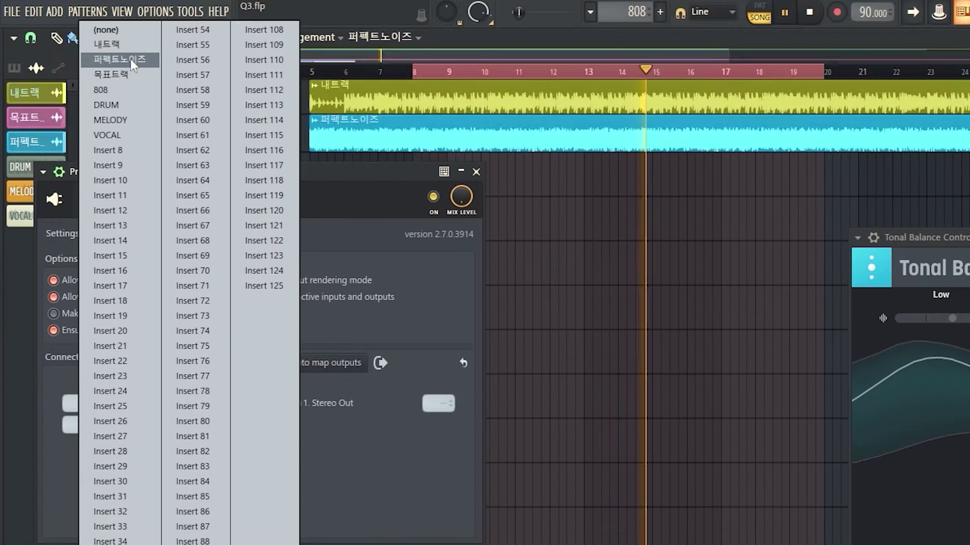
pyautogui.click(137, 67)
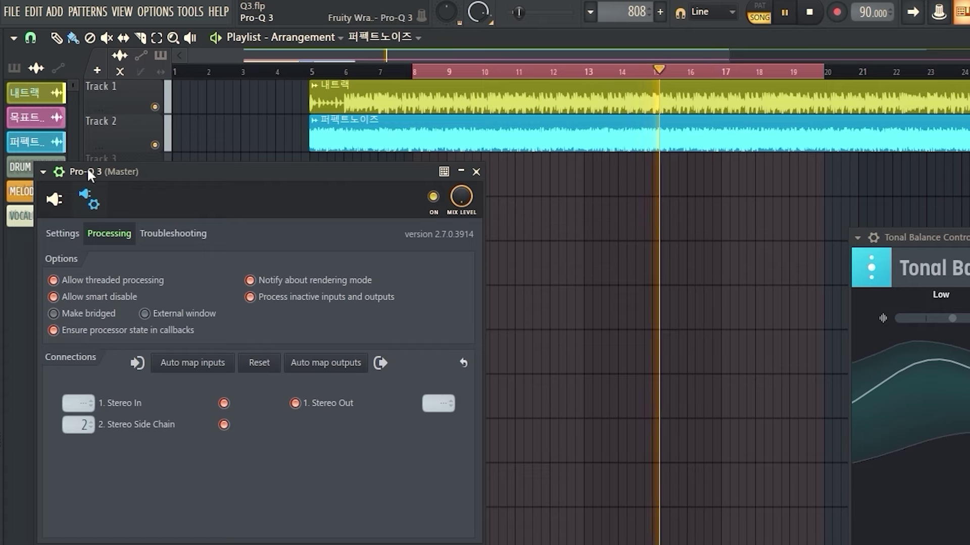
pyautogui.click(57, 202)
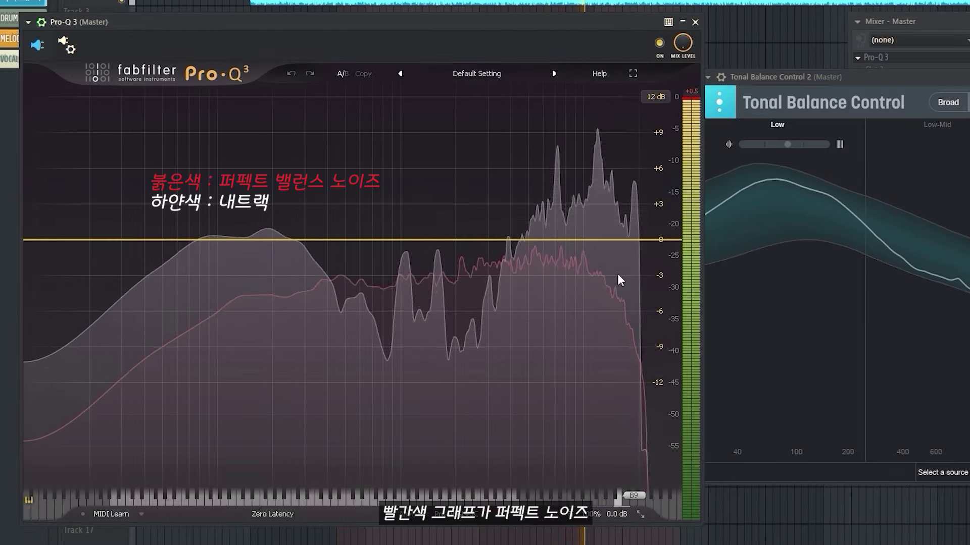
# - Run EQ Match on the Master against External: Side Chain, set the match to 24 bands and finish it
pyautogui.click(456, 517)
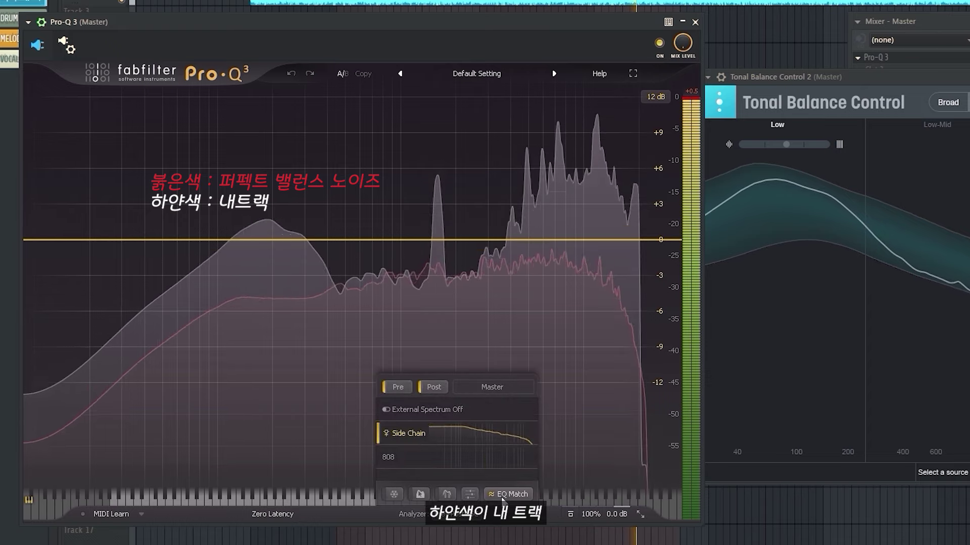
pyautogui.click(508, 493)
pyautogui.click(460, 492)
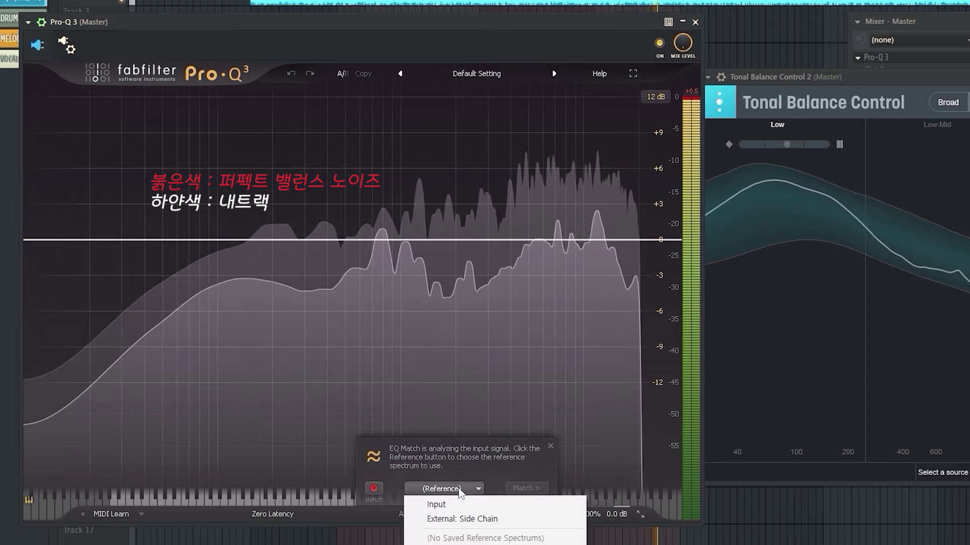
pyautogui.click(469, 519)
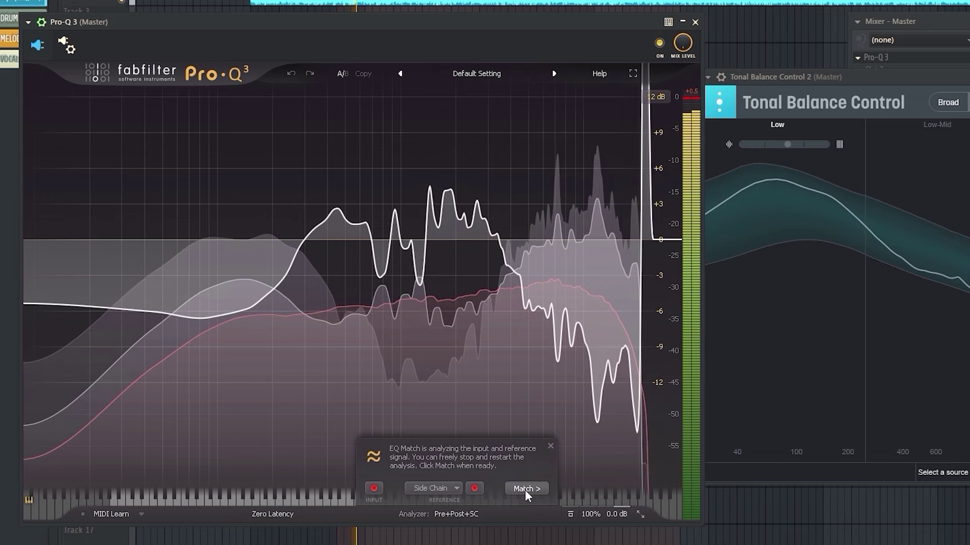
pyautogui.click(525, 489)
pyautogui.moveTo(436, 493); pyautogui.dragTo(479, 494)
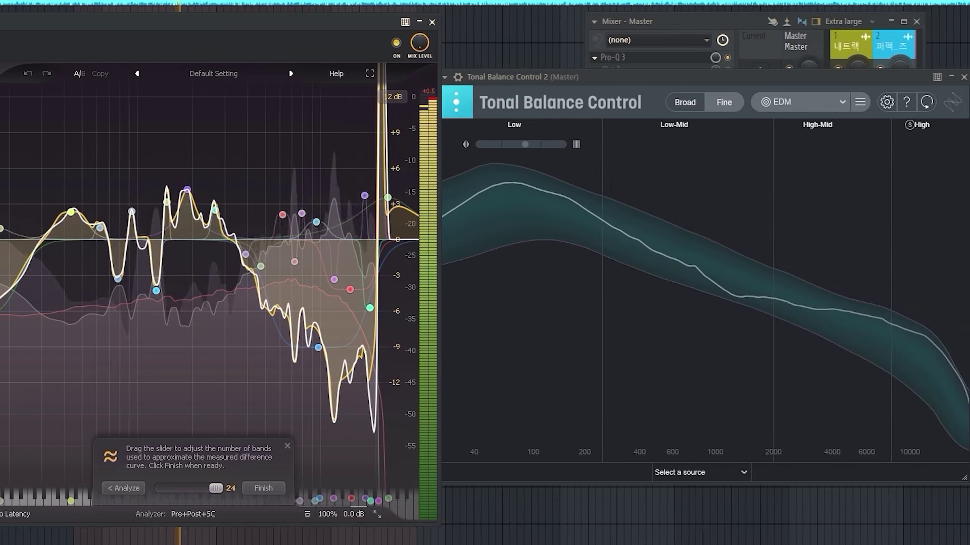
pyautogui.click(263, 488)
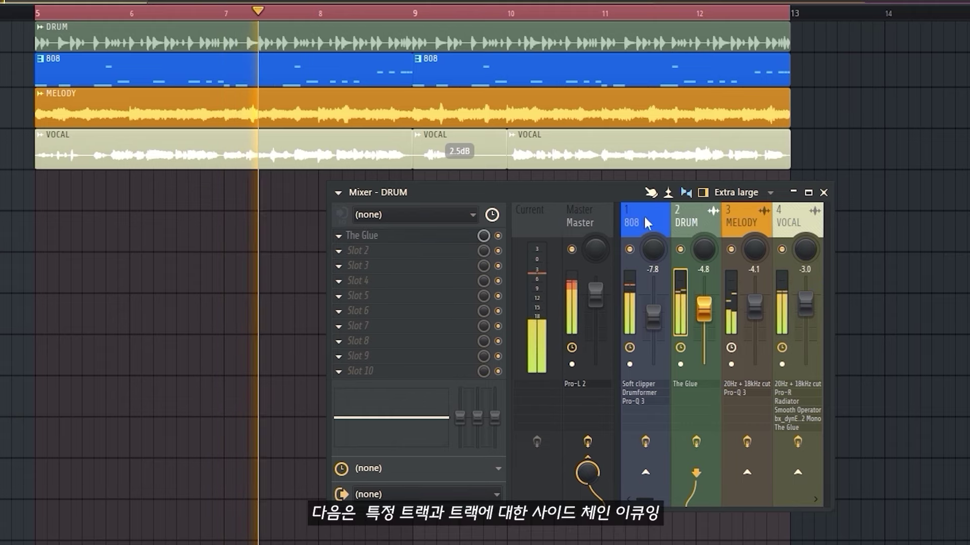
# - Select the VOCAL mixer track and sidechain it to the MELODY track only
pyautogui.click(645, 220)
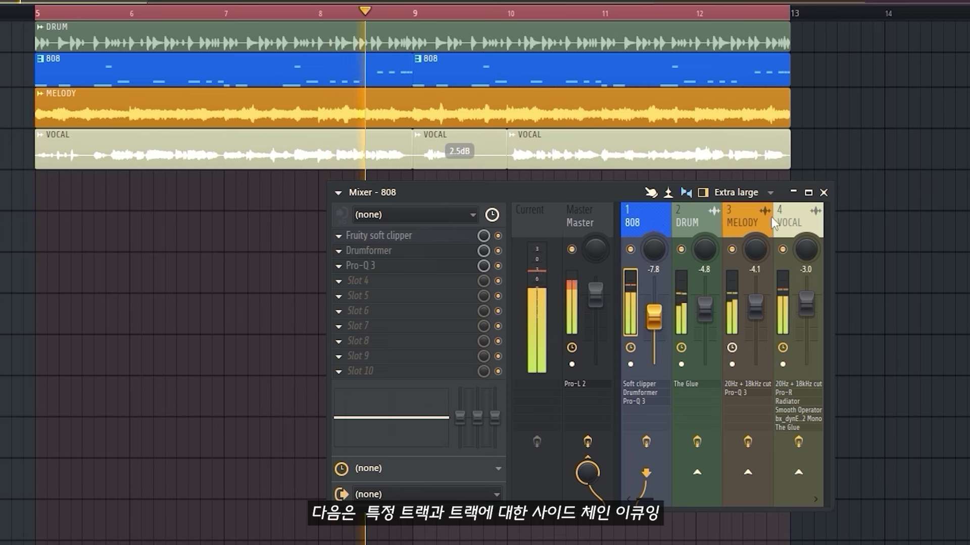
pyautogui.click(800, 221)
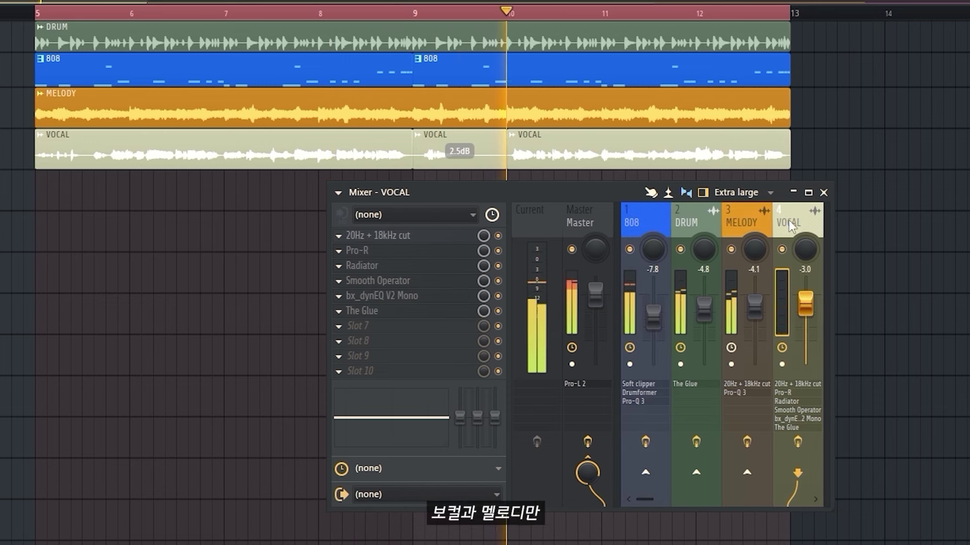
pyautogui.keyDown('ctrl'); pyautogui.click(758, 220); pyautogui.keyUp('ctrl')
pyautogui.click(766, 219)
pyautogui.click(800, 220)
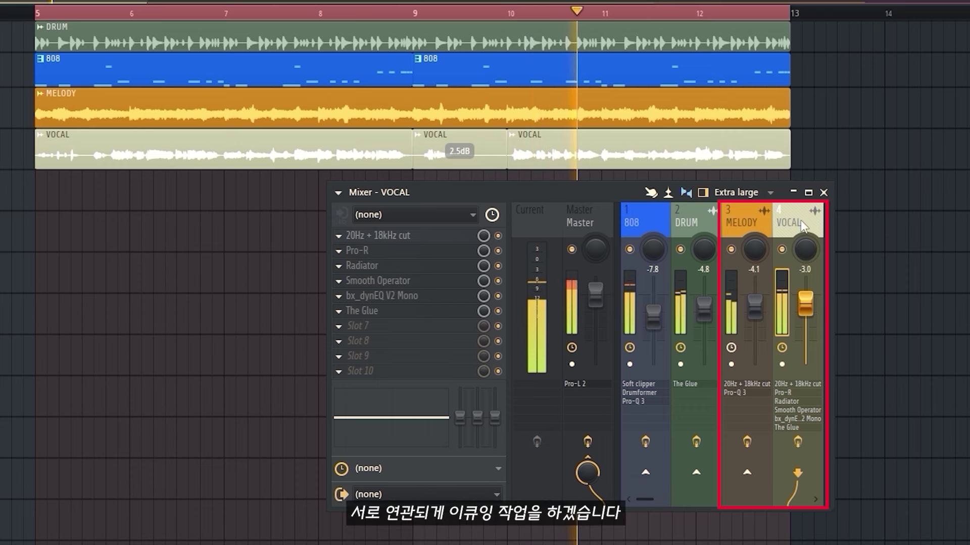
pyautogui.rightClick(747, 477)
pyautogui.click(820, 521)
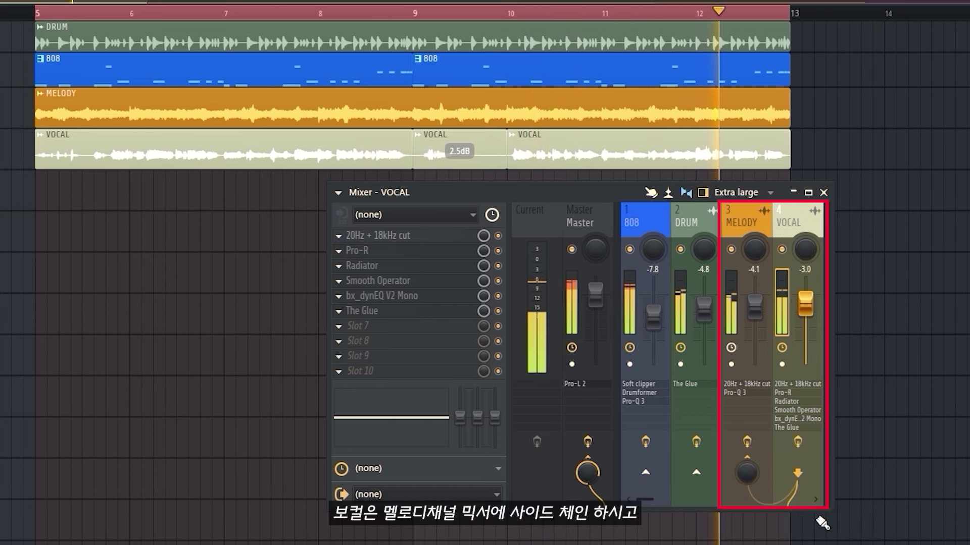
# - Open the MELODY track's Pro-Q 3, assign VOCAL to its Stereo Side Chain input and return to the EQ display
pyautogui.click(739, 220)
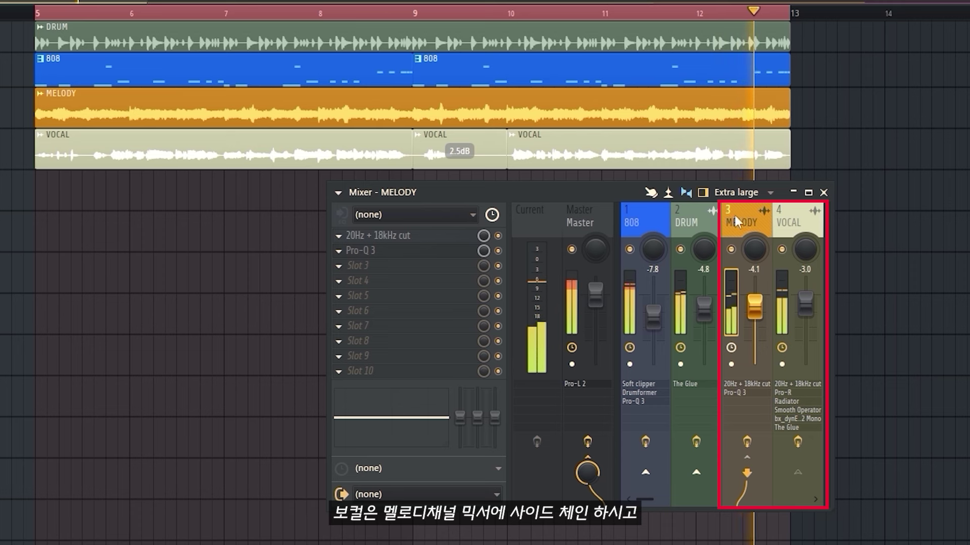
pyautogui.click(375, 252)
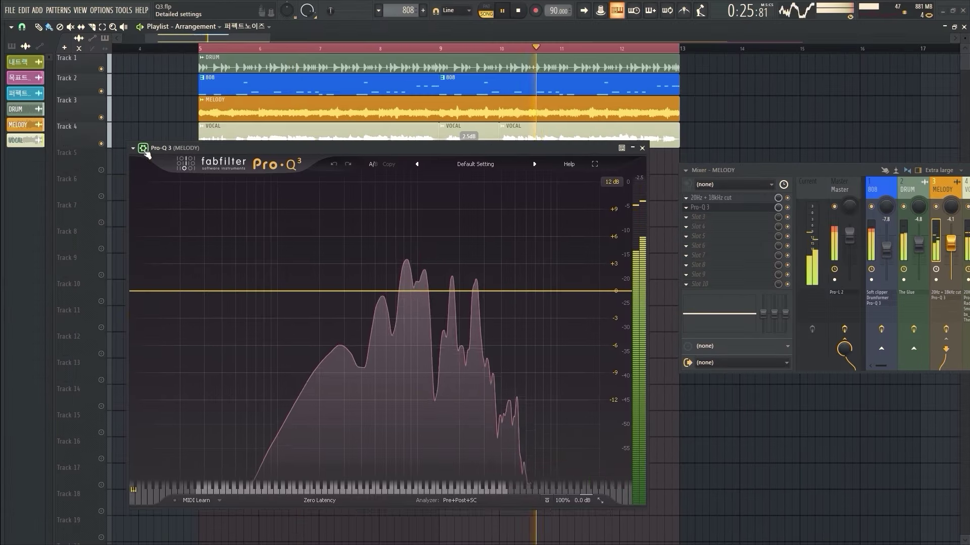
pyautogui.click(162, 167)
pyautogui.click(174, 187)
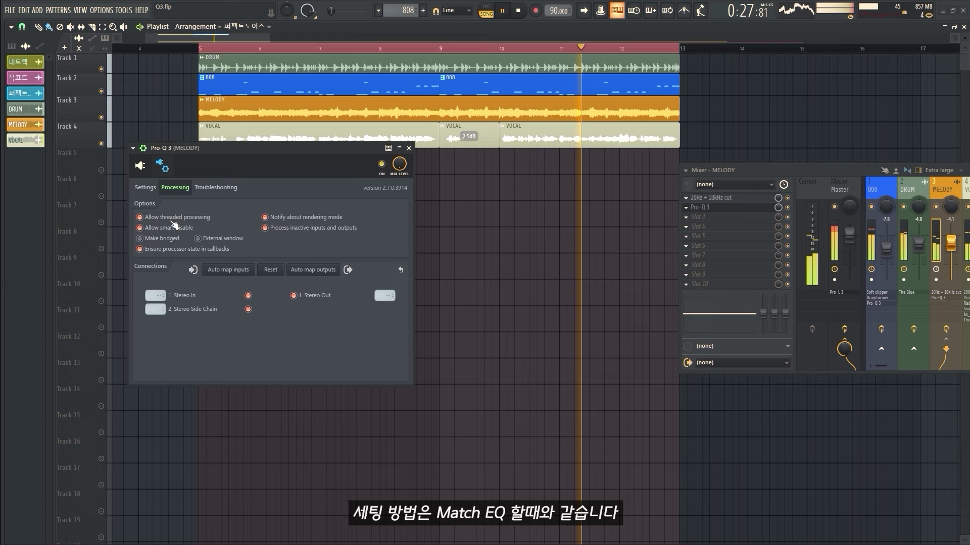
pyautogui.click(156, 309)
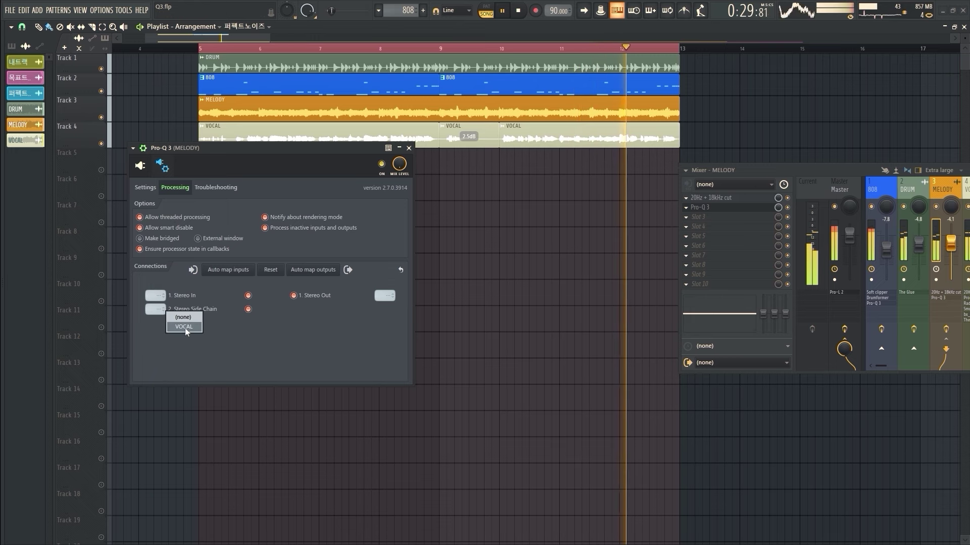
pyautogui.click(140, 166)
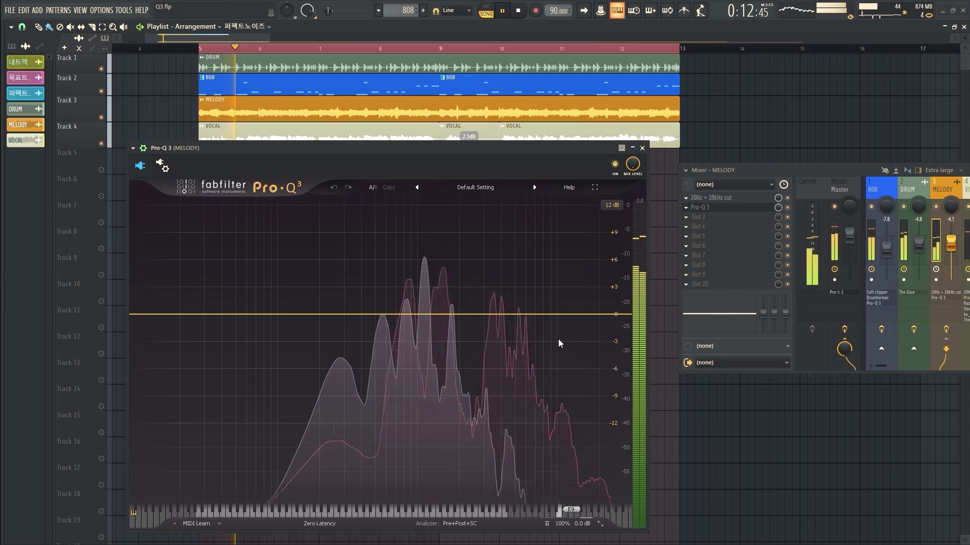
# - Place the MELODY EQ beside the mixer and pull the VOCAL fader fully down to check the side-chain spectrum
pyautogui.moveTo(409, 149); pyautogui.dragTo(409, 114)
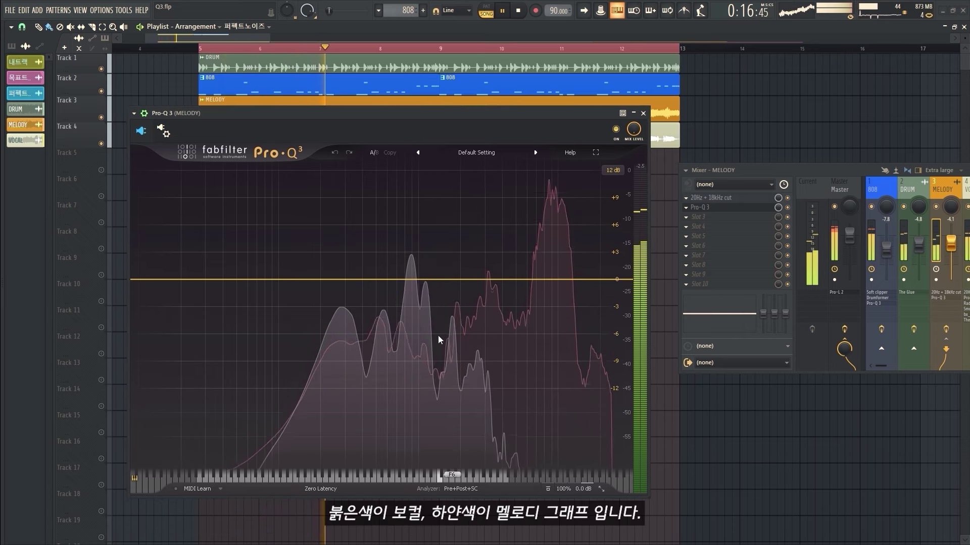
pyautogui.moveTo(777, 175); pyautogui.dragTo(722, 132)
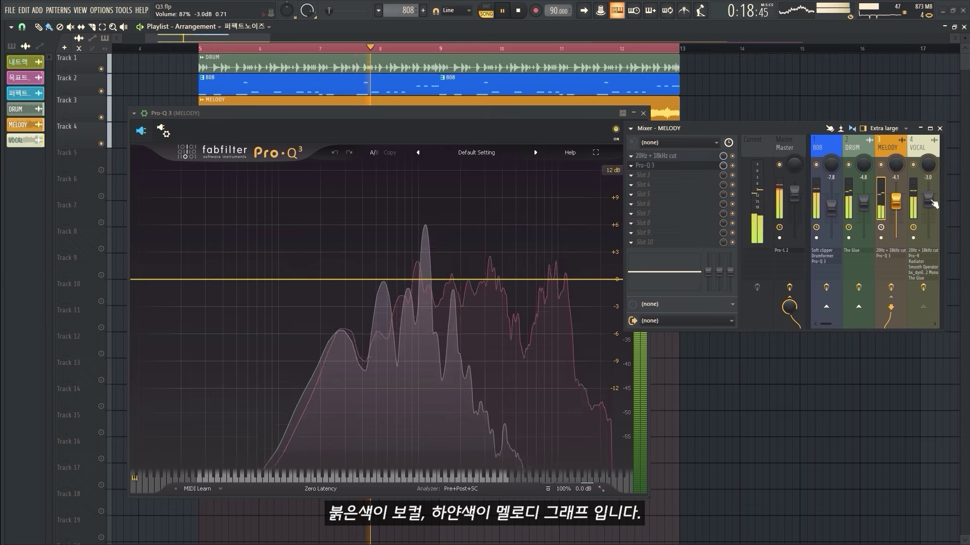
pyautogui.moveTo(928, 200); pyautogui.dragTo(927, 237)
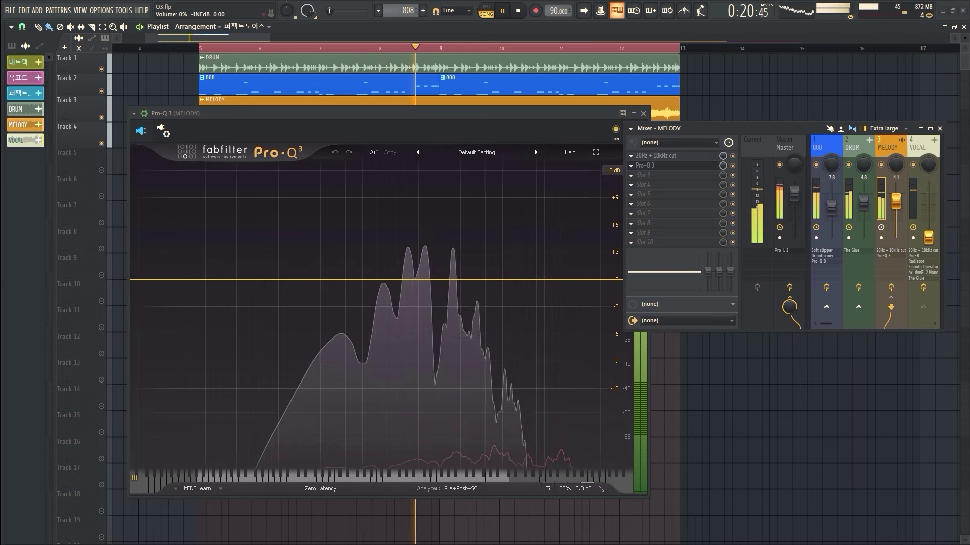
pyautogui.click(816, 164)
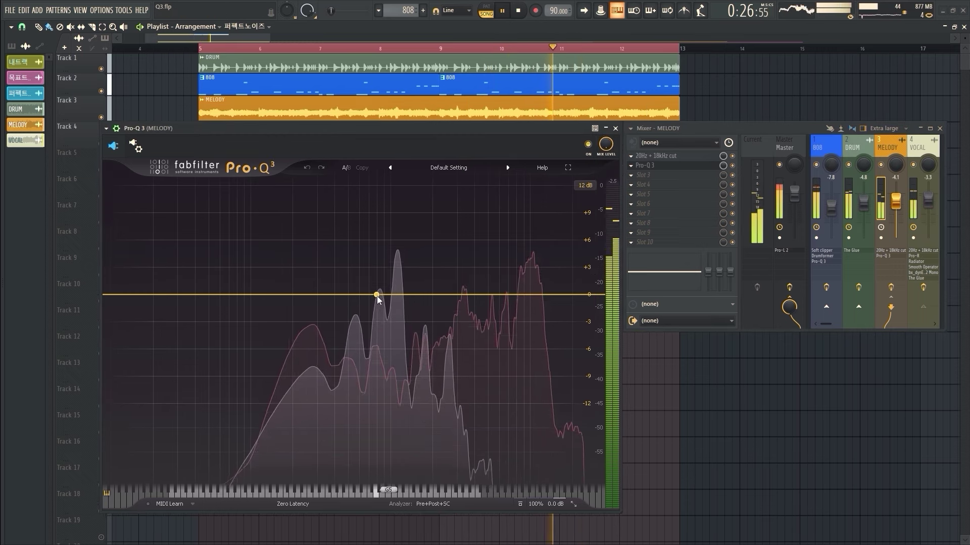
# - Add a bell band on the MELODY EQ at about 1083.8 Hz with -14.03 dB gain and a Q of about 0.767
pyautogui.click(380, 295)
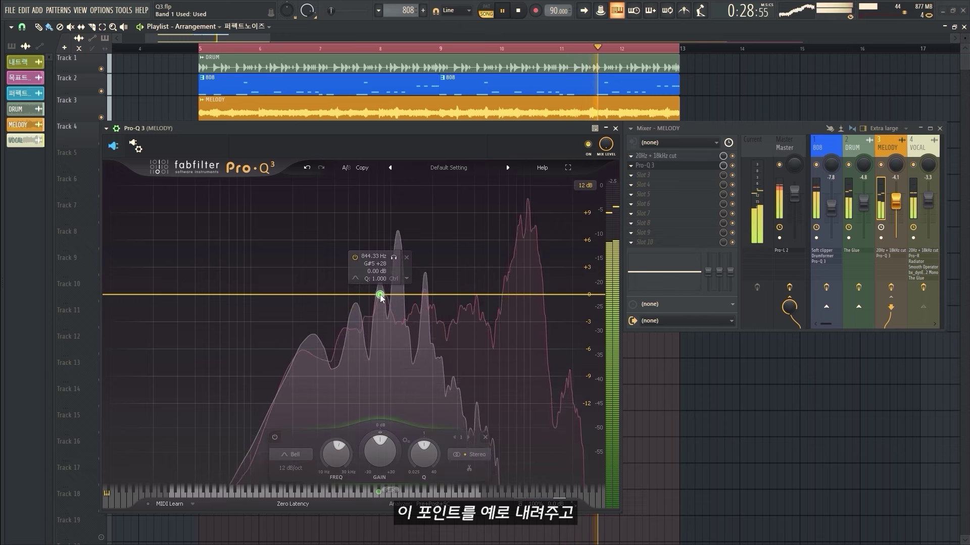
pyautogui.moveTo(380, 295); pyautogui.dragTo(395, 346)
pyautogui.scroll(-4, 380, 327)
pyautogui.scroll(3, 380, 328)
# - Make the bell band dynamic and extend its dynamic range further downward
pyautogui.click(422, 385)
pyautogui.click(455, 418)
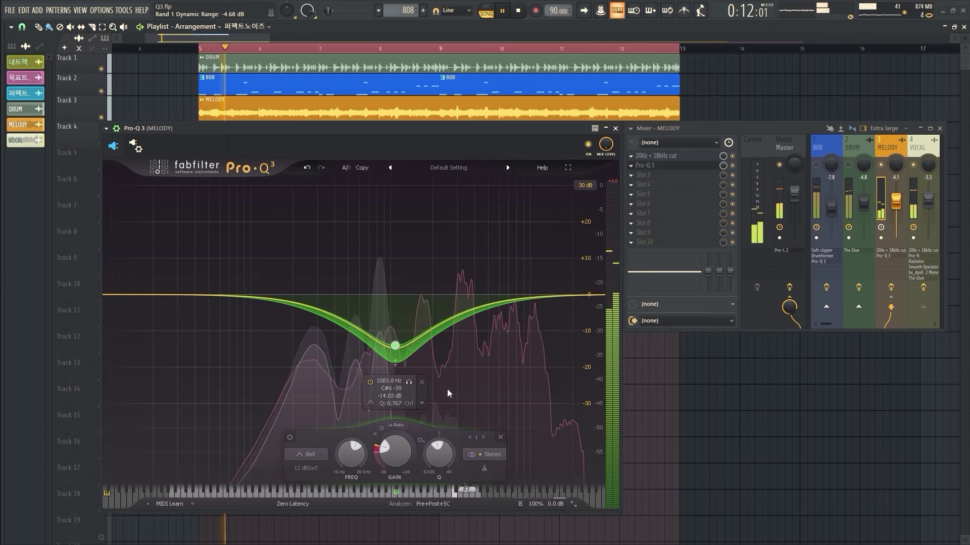
pyautogui.moveTo(395, 365); pyautogui.dragTo(395, 389)
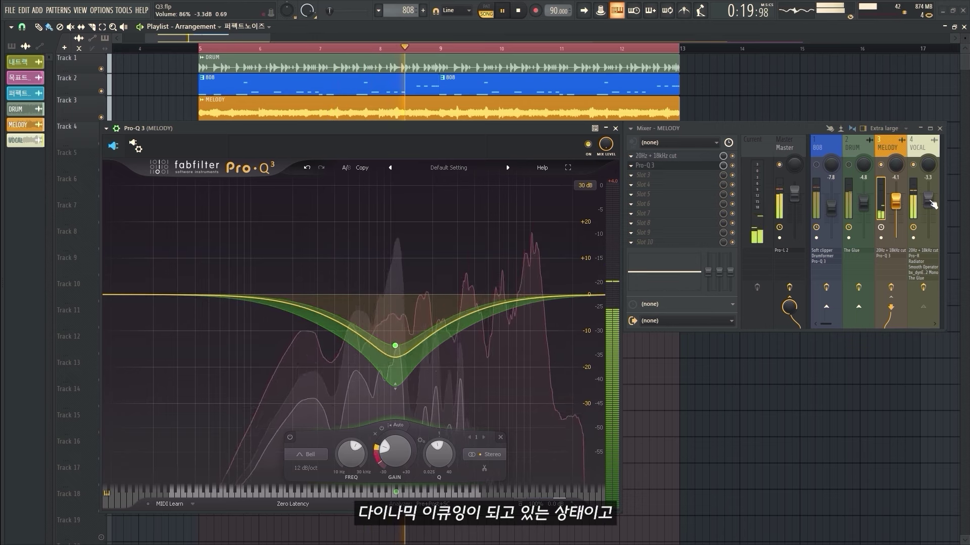
# - Switch the dynamic band from auto to a -20.0 dB threshold triggered by the side chain, testing it by lowering VOCAL and raising it to -2.7 dB
pyautogui.moveTo(927, 201); pyautogui.dragTo(927, 203)
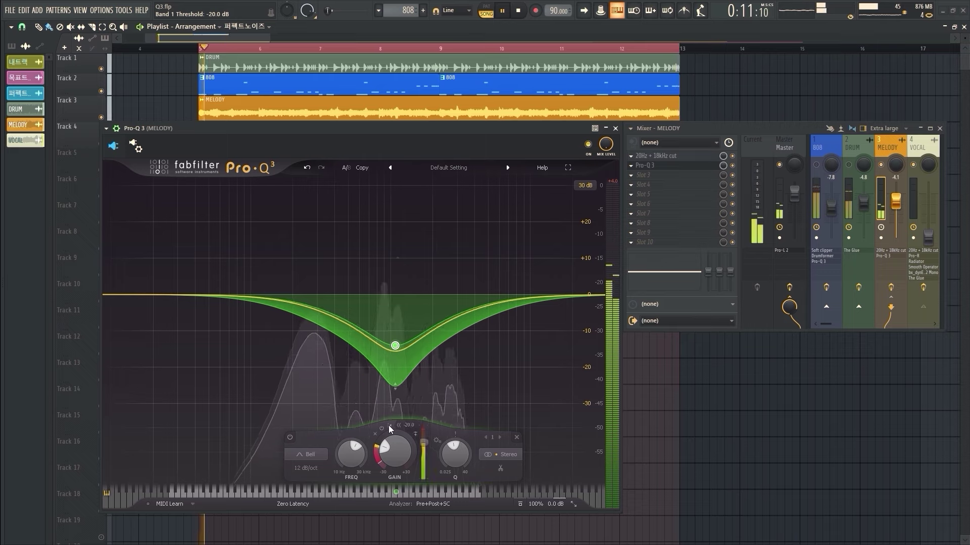
pyautogui.click(389, 425)
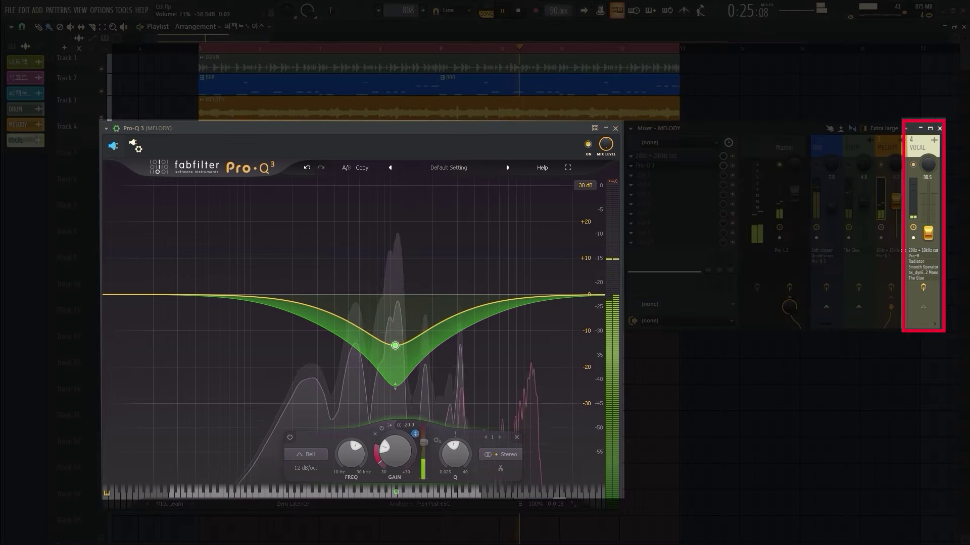
pyautogui.moveTo(931, 243); pyautogui.dragTo(927, 199)
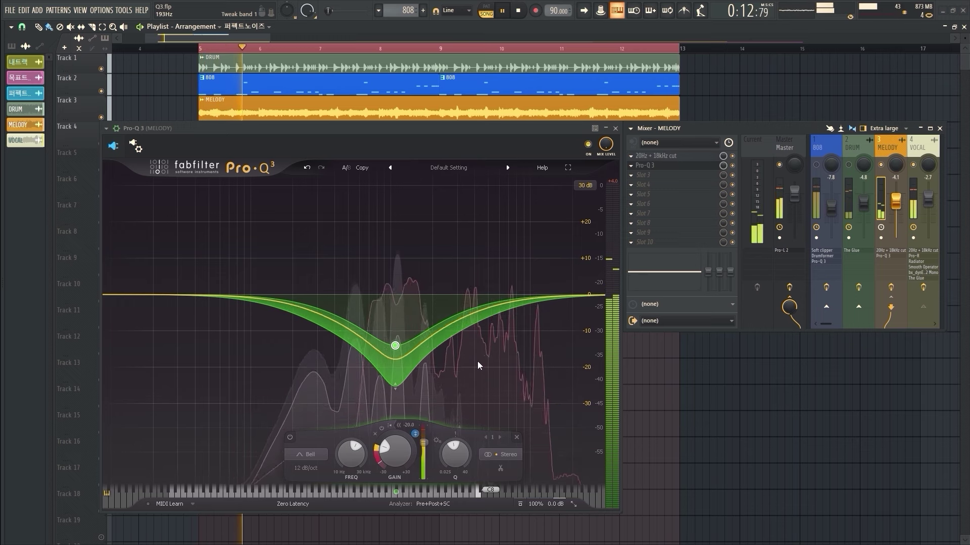
# - Narrow the MELODY EQ's dynamic band to a Q of about 1.226 and lower its frequency to about 907.63 Hz
pyautogui.moveTo(453, 454)
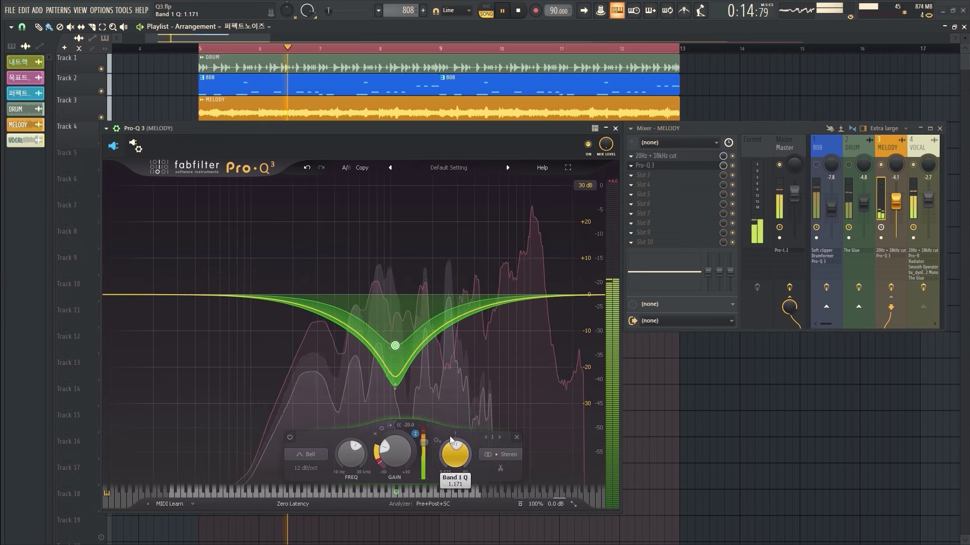
pyautogui.moveTo(351, 457)
pyautogui.moveTo(349, 459); pyautogui.dragTo(349, 463)
# - Test the band's external side-chain trigger by silencing VOCAL, switching the trigger off and on again, and raising VOCAL to -1.4 dB
pyautogui.moveTo(928, 200); pyautogui.dragTo(931, 242)
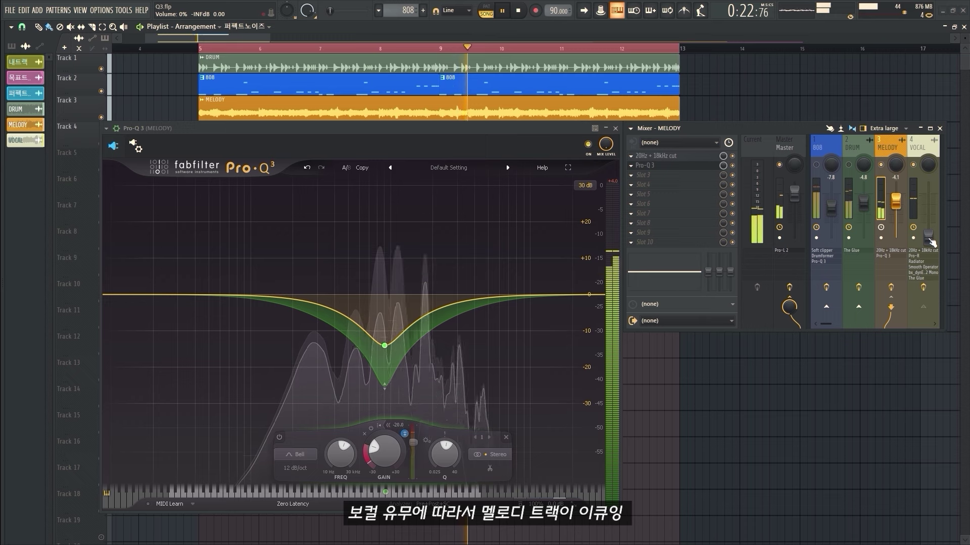
pyautogui.click(404, 434)
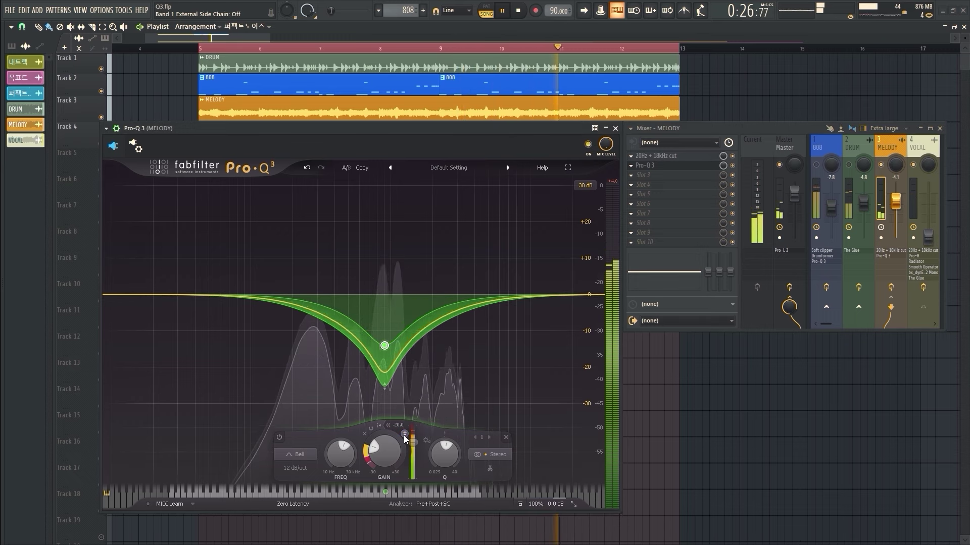
pyautogui.click(404, 435)
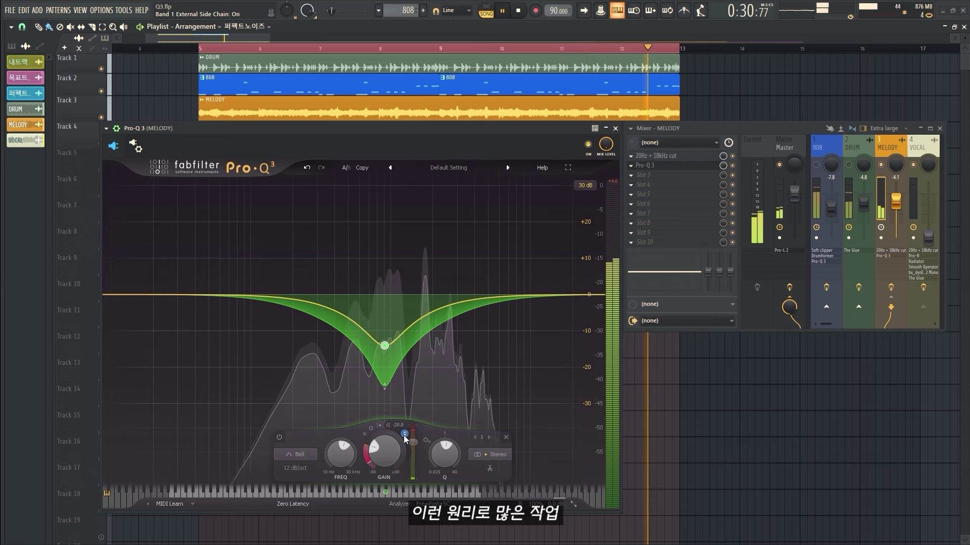
pyautogui.moveTo(928, 235); pyautogui.dragTo(928, 195)
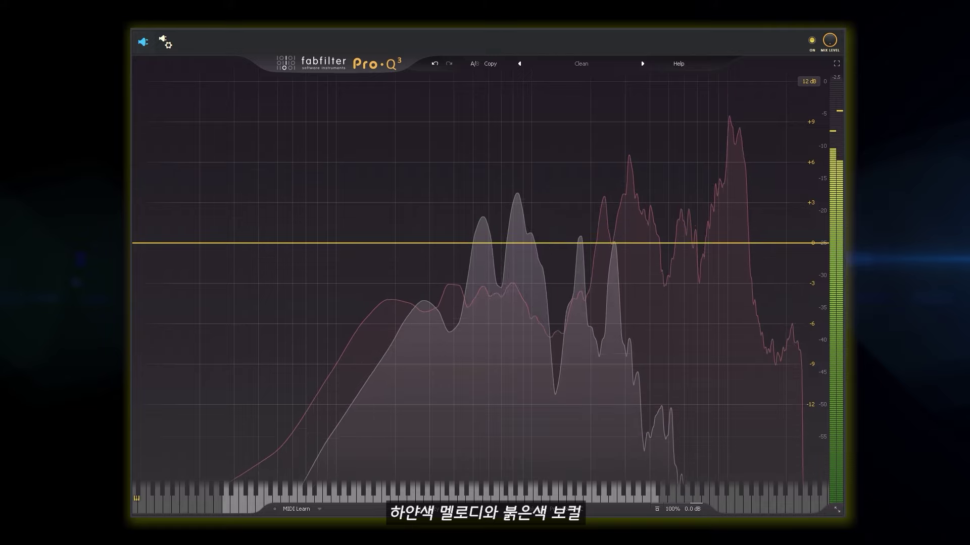
# - Show the analyzer's collision heat map against the side chain and add a bell band at 243.91 Hz with -2.40 dB gain
pyautogui.click(569, 511)
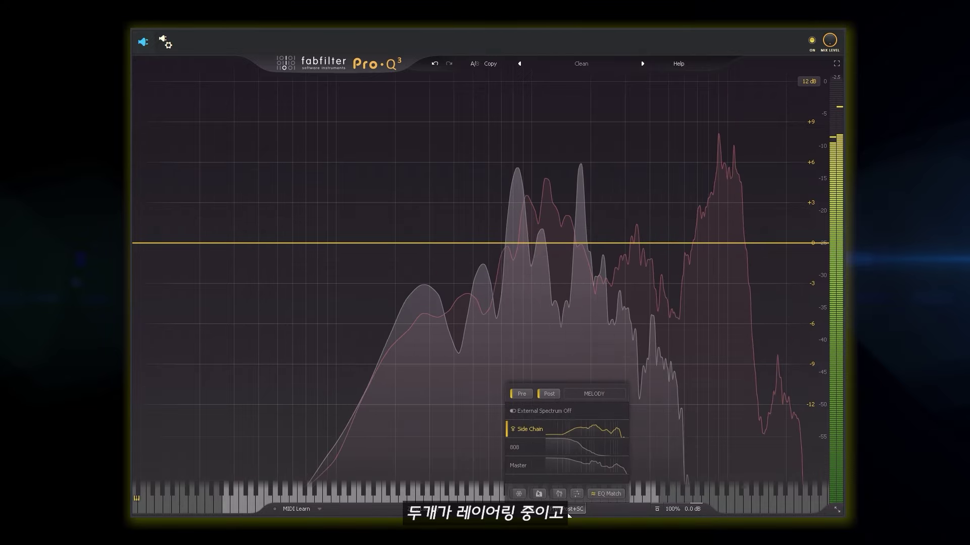
pyautogui.click(558, 494)
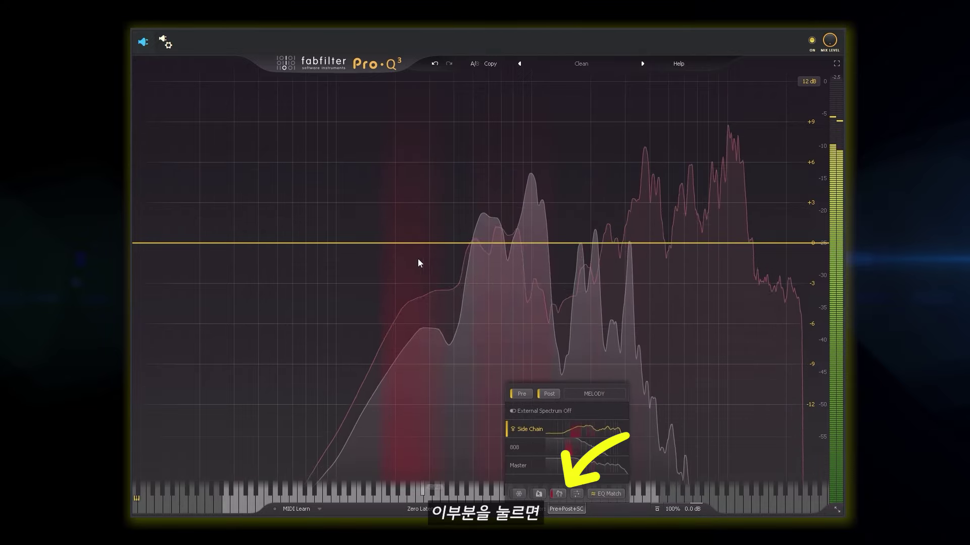
pyautogui.click(411, 242)
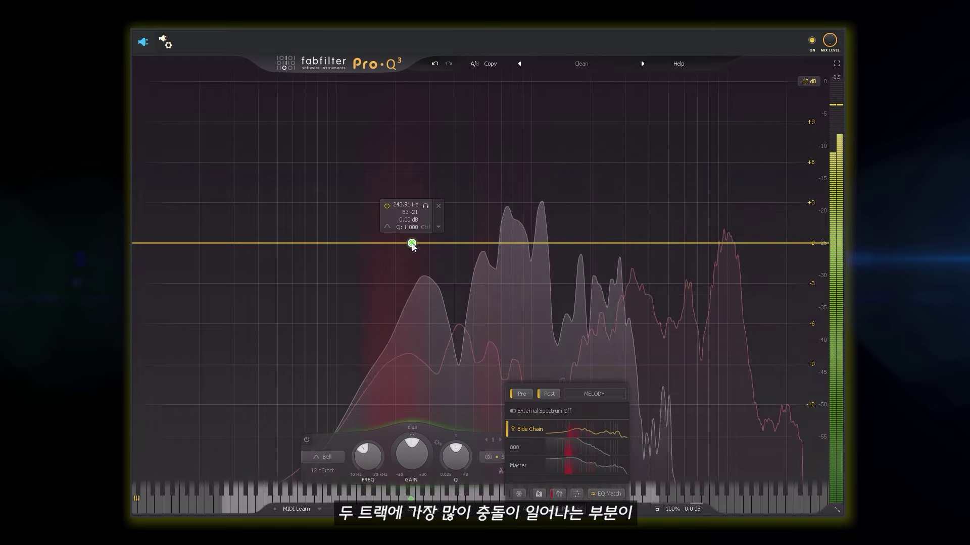
pyautogui.moveTo(412, 243); pyautogui.dragTo(411, 275)
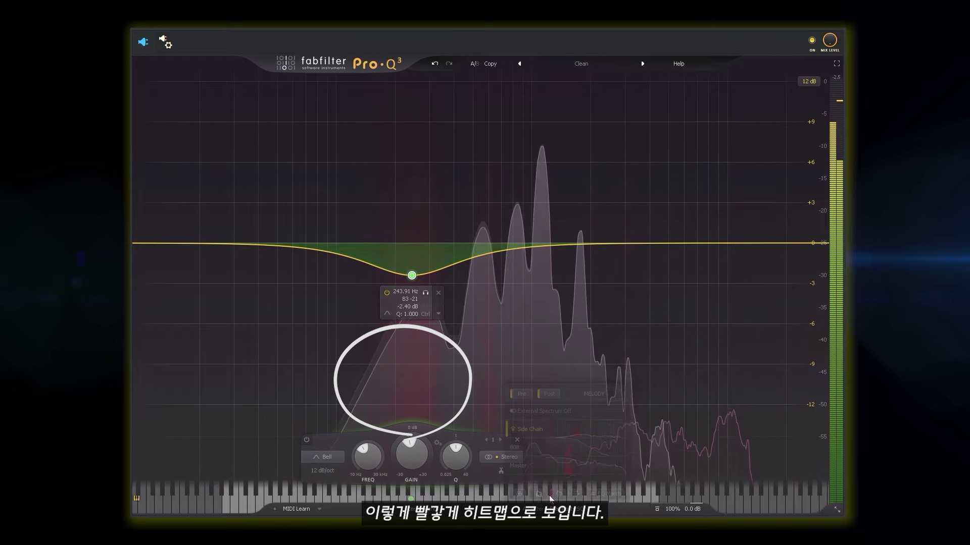
# - Make the 243.91 Hz bell band dynamic and extend its dynamic range down to about -6 dB on the gain scale
pyautogui.click(438, 315)
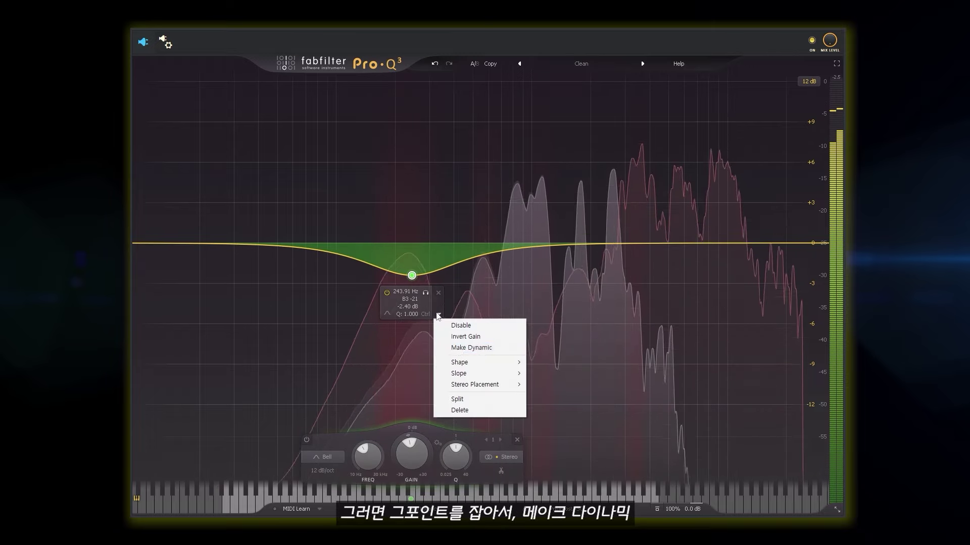
pyautogui.click(471, 348)
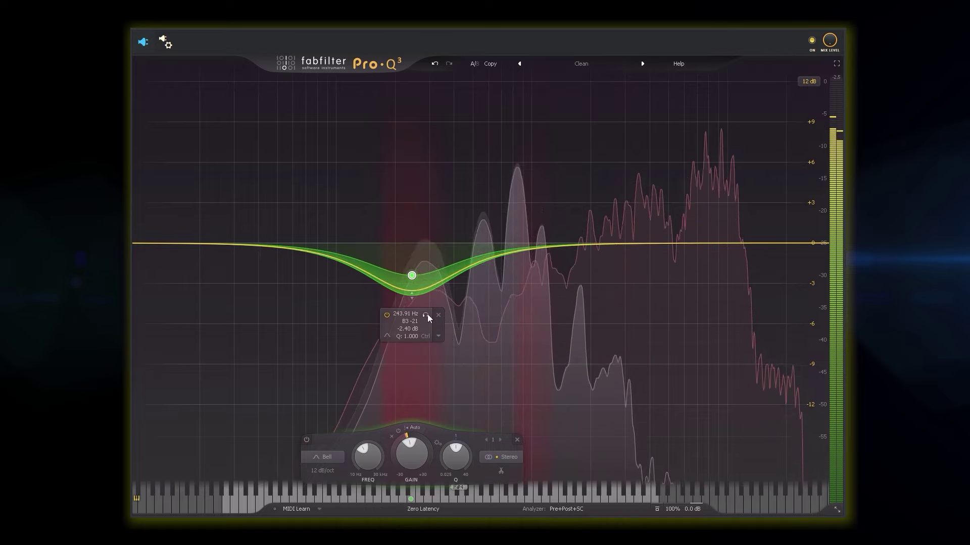
pyautogui.moveTo(411, 311); pyautogui.dragTo(411, 327)
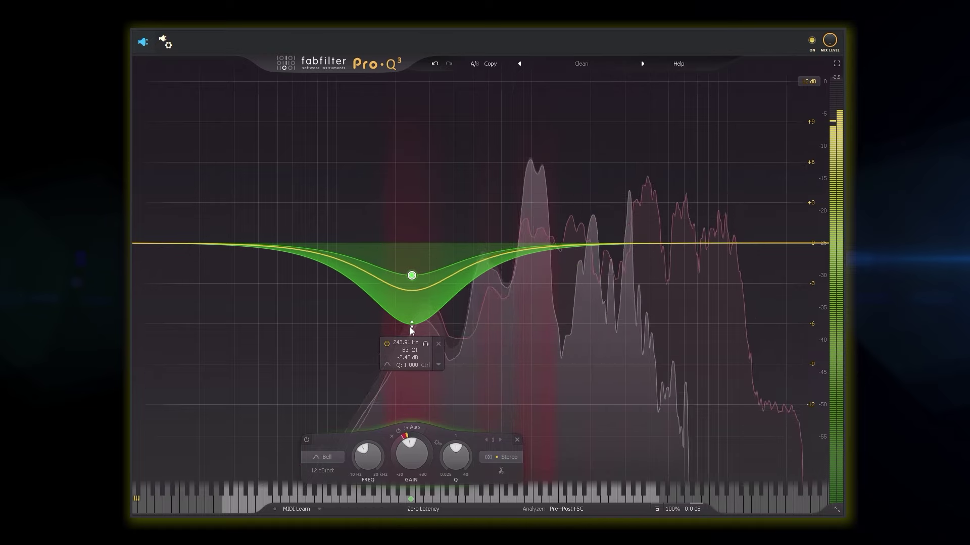
# - Narrow the dynamic band, shift it slightly higher in frequency, and give it a -20.0 dB threshold triggered by the side chain
pyautogui.scroll(3, 411, 326)
pyautogui.scroll(2, 410, 327)
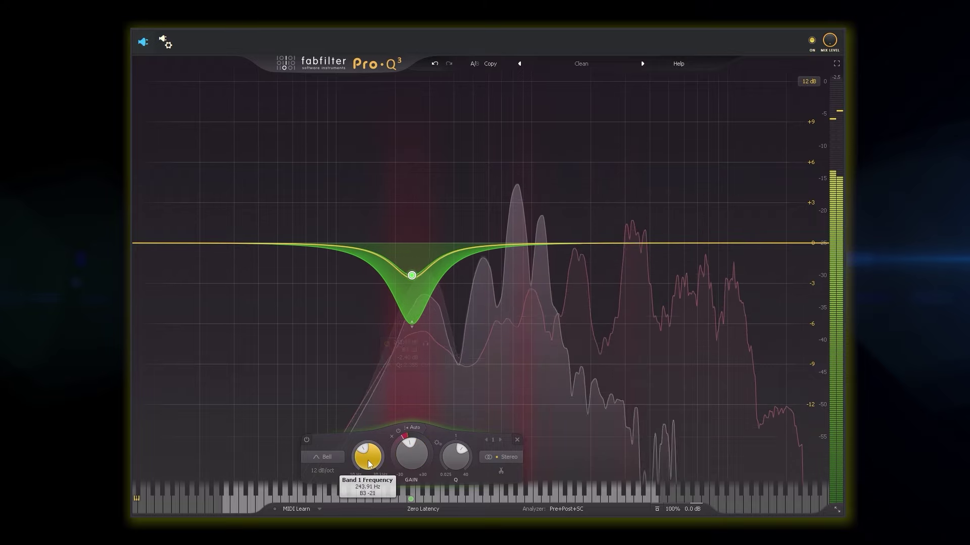
pyautogui.scroll(2, 370, 460)
pyautogui.moveTo(408, 428)
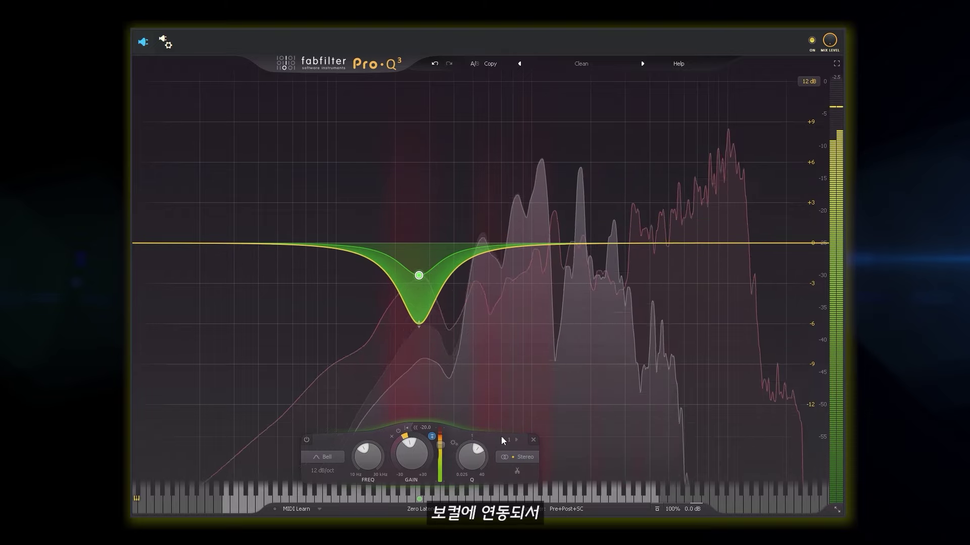
# - Try a more aggressive cut on the dynamic band by lowering its gain to about -10.22 dB, and ease it back
pyautogui.moveTo(416, 446)
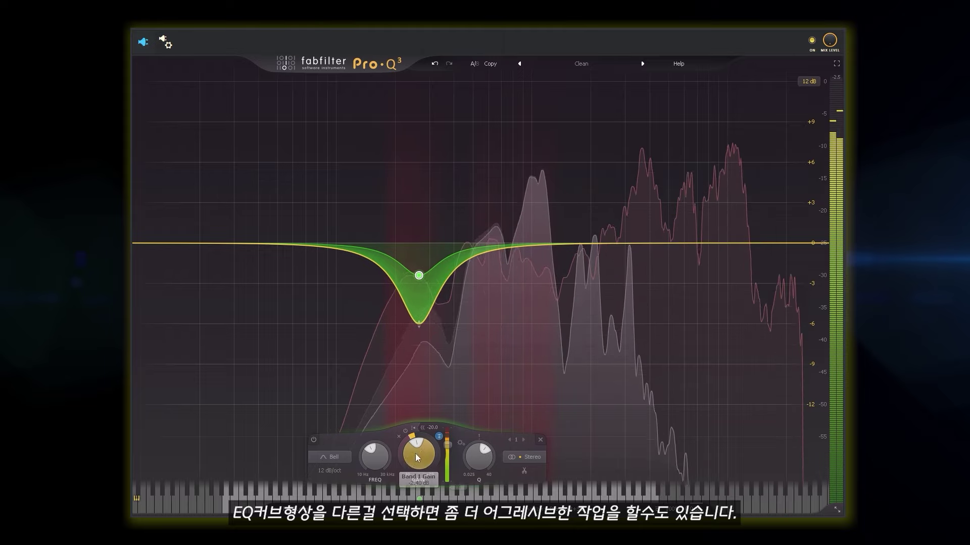
pyautogui.scroll(3, 417, 455)
pyautogui.scroll(-10, 417, 453)
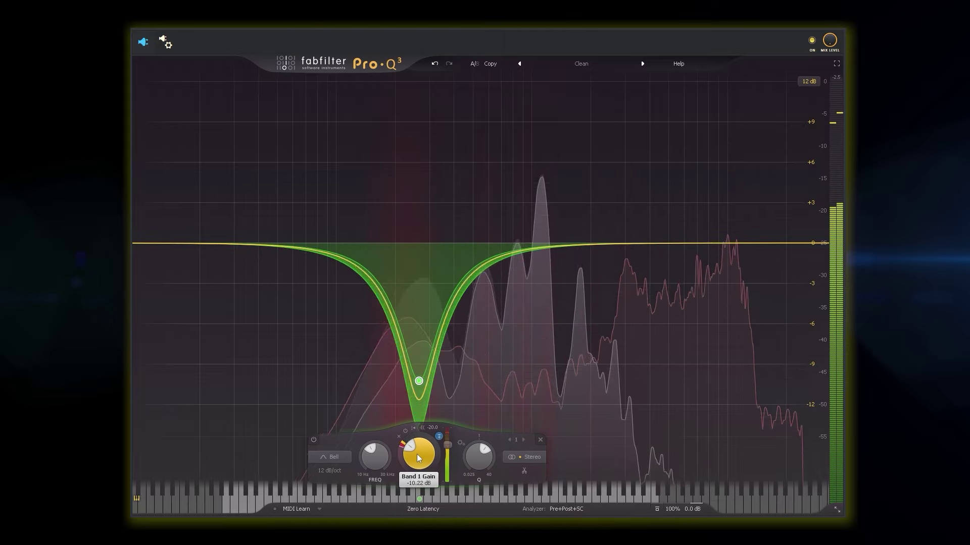
pyautogui.scroll(3, 416, 454)
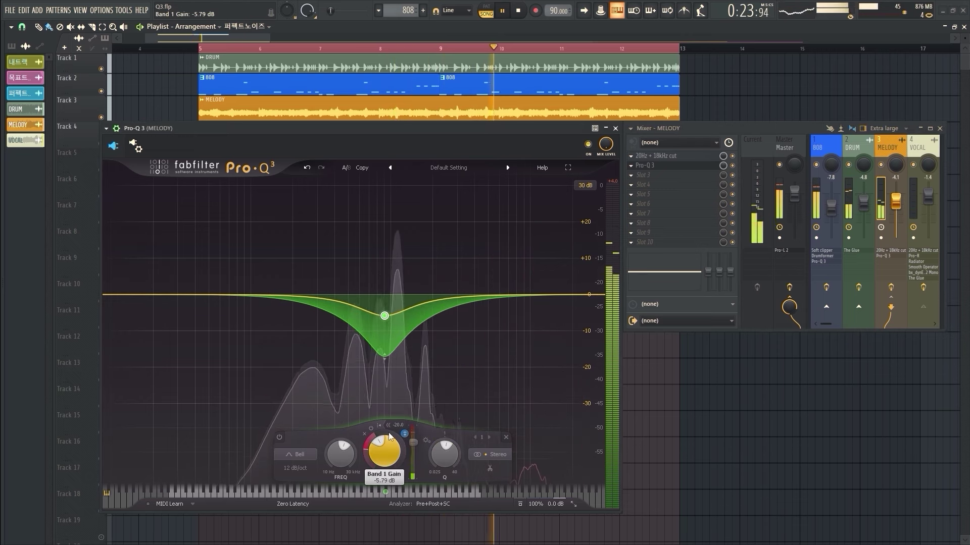
# - Raise the gain of the MELODY EQ's 907.63 Hz band to -3.23 dB and set the VOCAL fader to -3.1 dB
pyautogui.moveTo(389, 436); pyautogui.dragTo(392, 424)
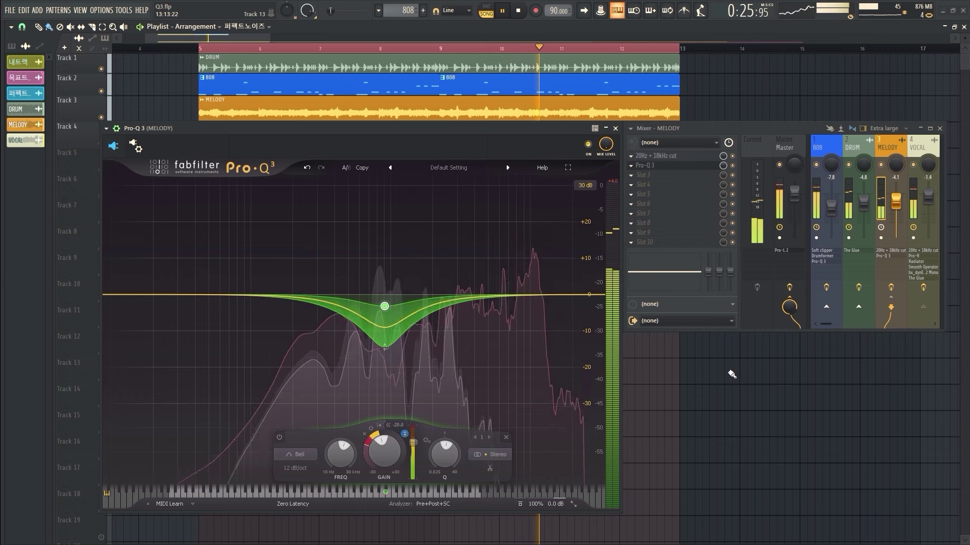
pyautogui.click(928, 196)
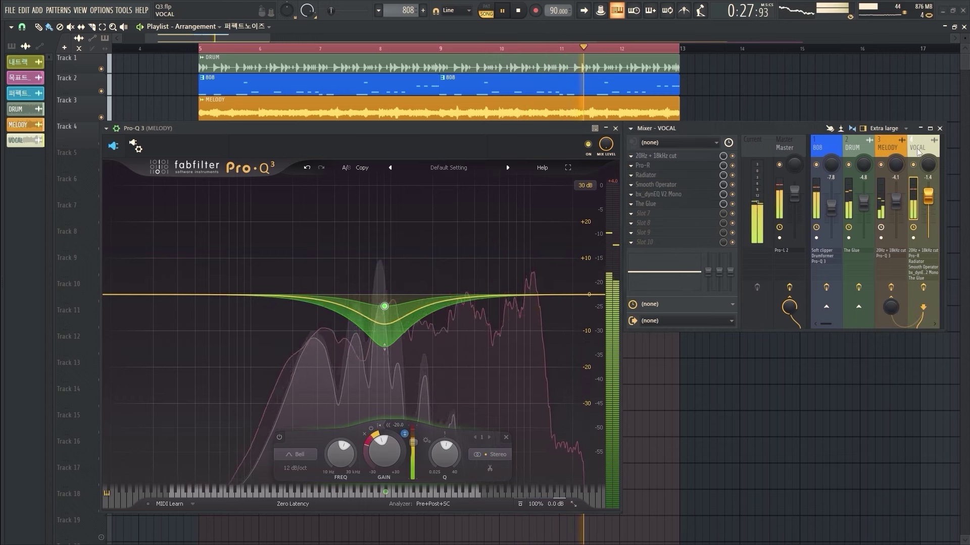
pyautogui.moveTo(929, 196); pyautogui.dragTo(928, 201)
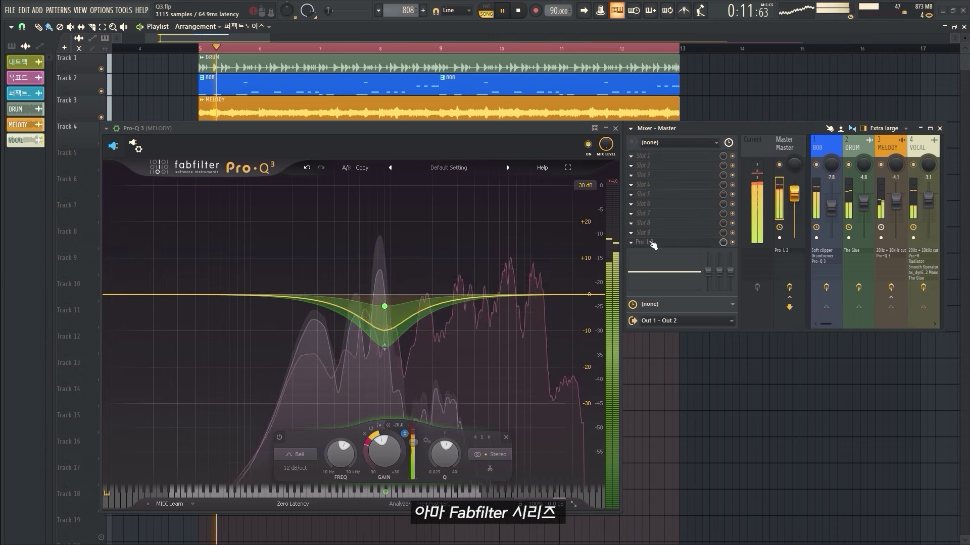
# - Open the Pro-L 2 limiter on the Master track, raise its gain to about +2.25 dB and close it
pyautogui.click(652, 242)
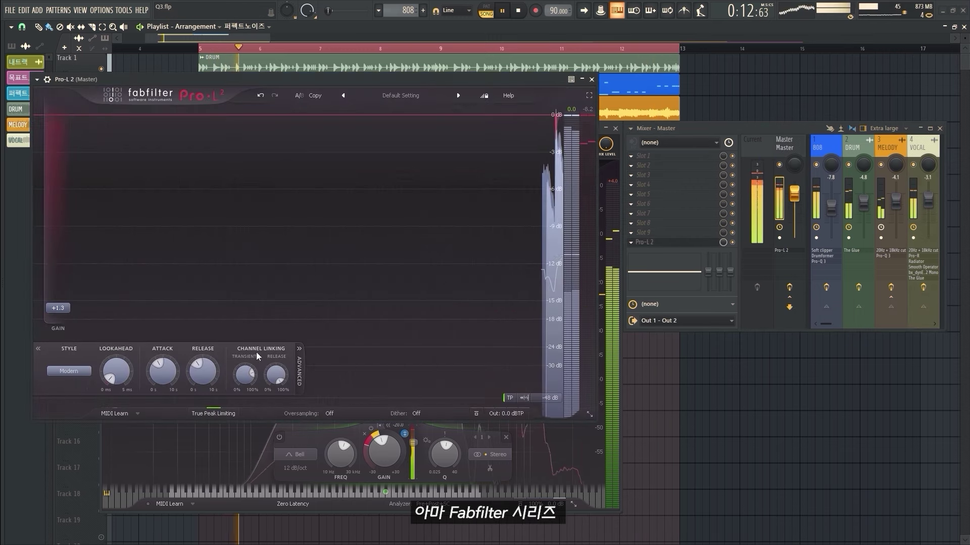
pyautogui.moveTo(75, 317); pyautogui.dragTo(75, 310)
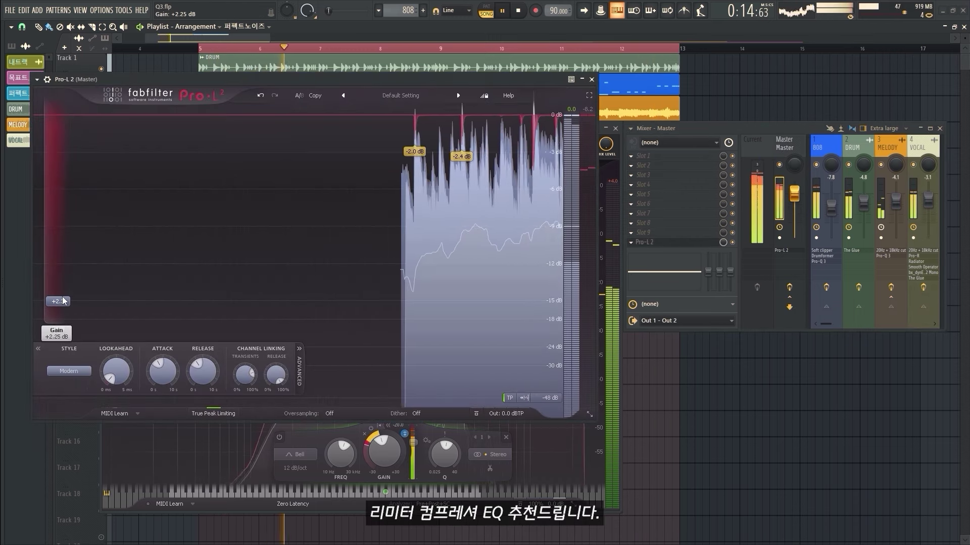
pyautogui.click(591, 80)
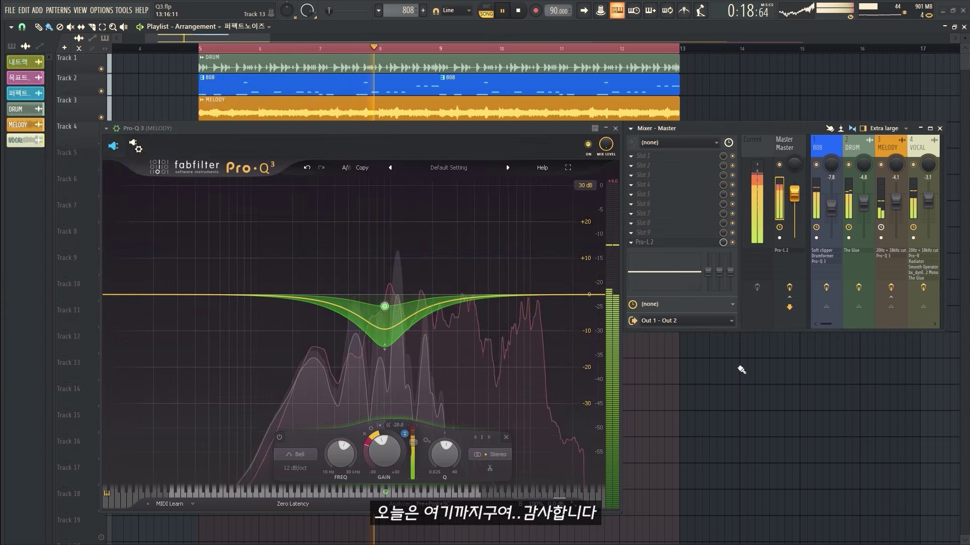
# - Reduce the dynamic range of the MELODY EQ's band to -8.98 dB
pyautogui.moveTo(383, 354)
pyautogui.moveTo(384, 351)
pyautogui.mouseDown()
pyautogui.moveTo(383, 390)
pyautogui.moveTo(387, 332)
pyautogui.moveTo(386, 343)
pyautogui.mouseUp()
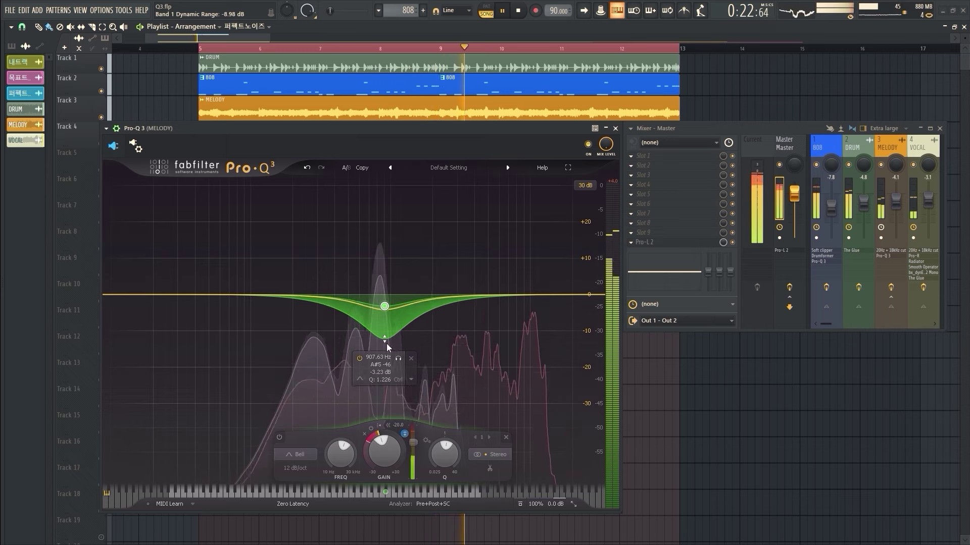